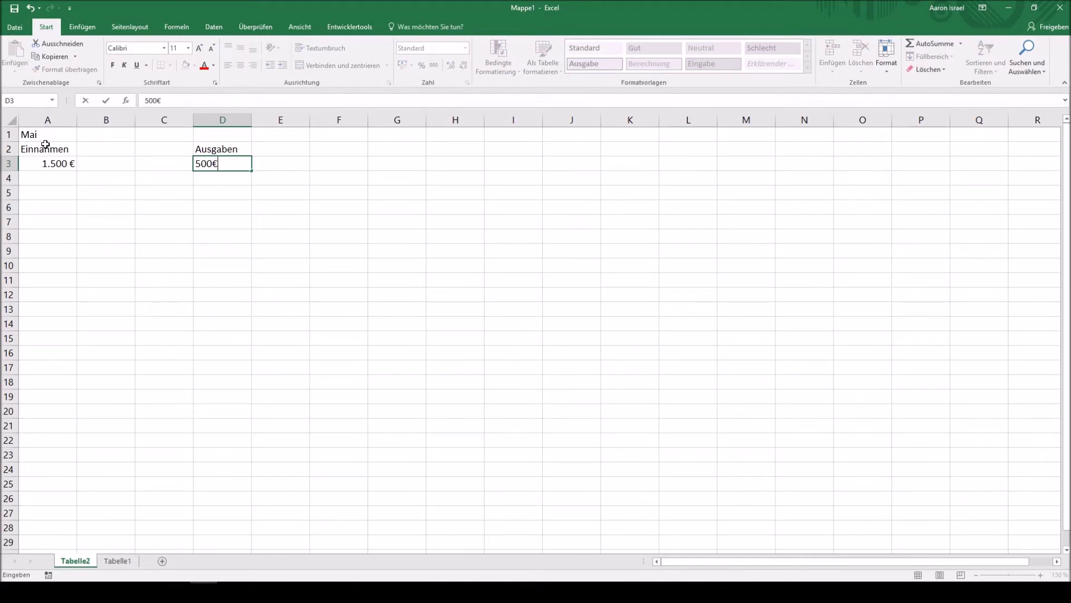
Fill the first two expense rows in D3:E4 with 500 € for Wohnung and 200 € for Leben.
key("Return")
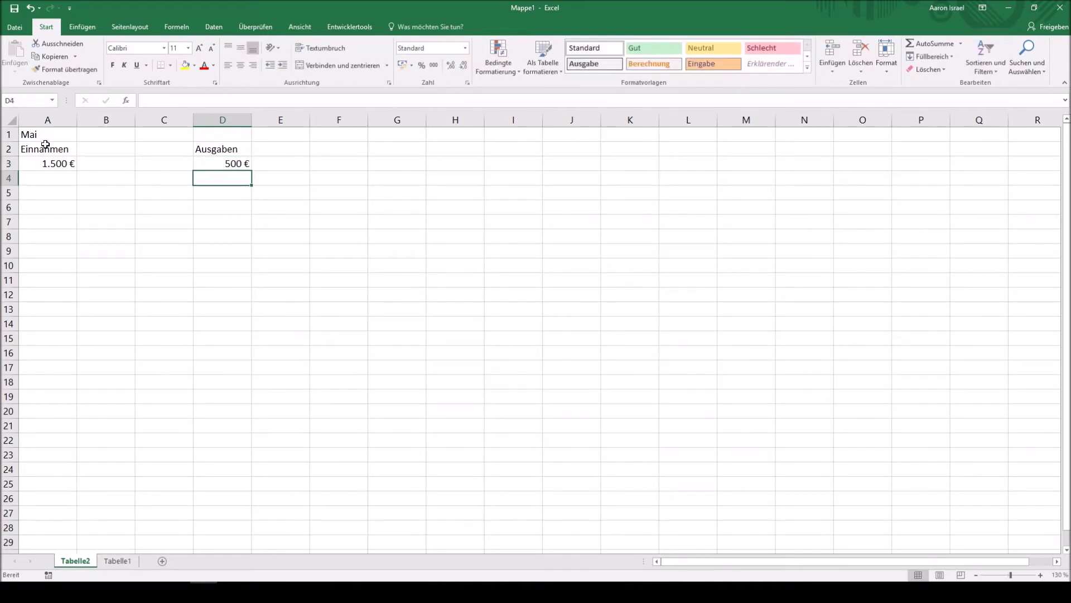
type("200 €")
key("Tab")
type("Leben")
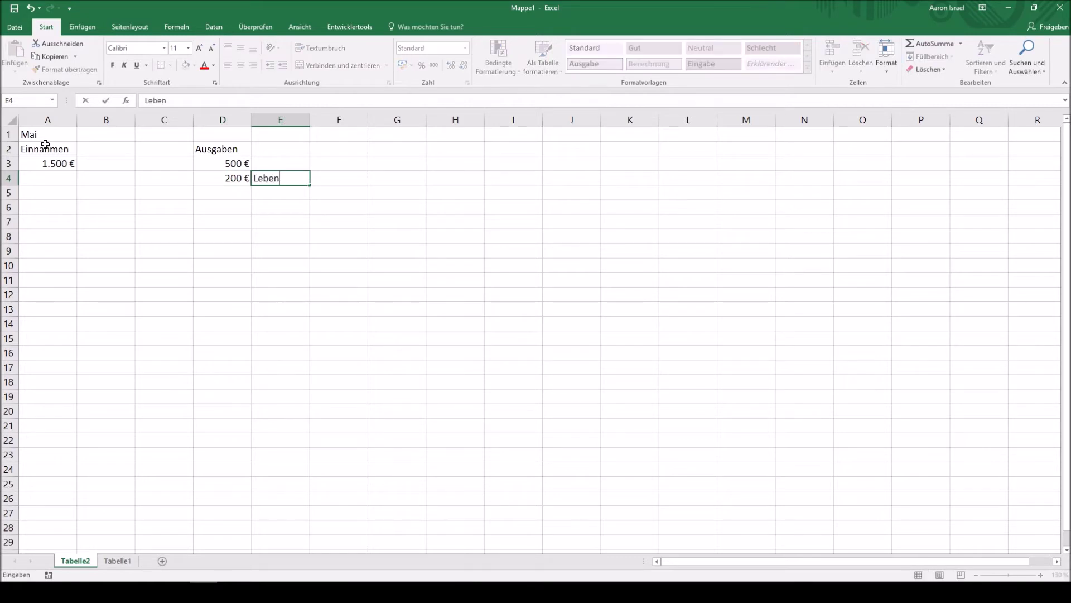
key("Up")
type("Wohnung")
key("Down")
key("Down")
key("Left")
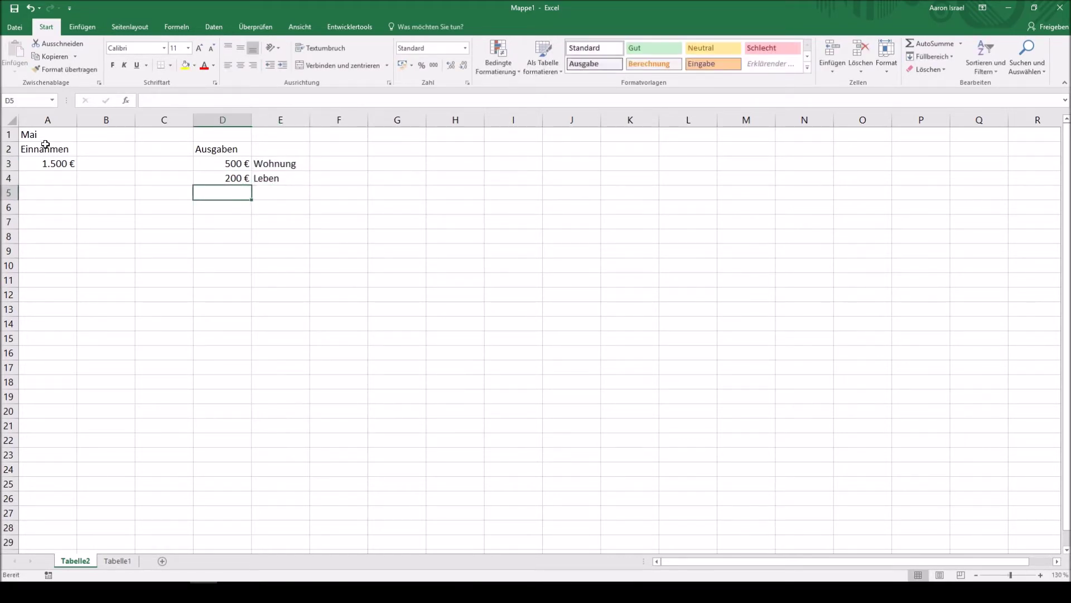
Add a 200 € expense labelled Kleidung in row 5.
type("200€")
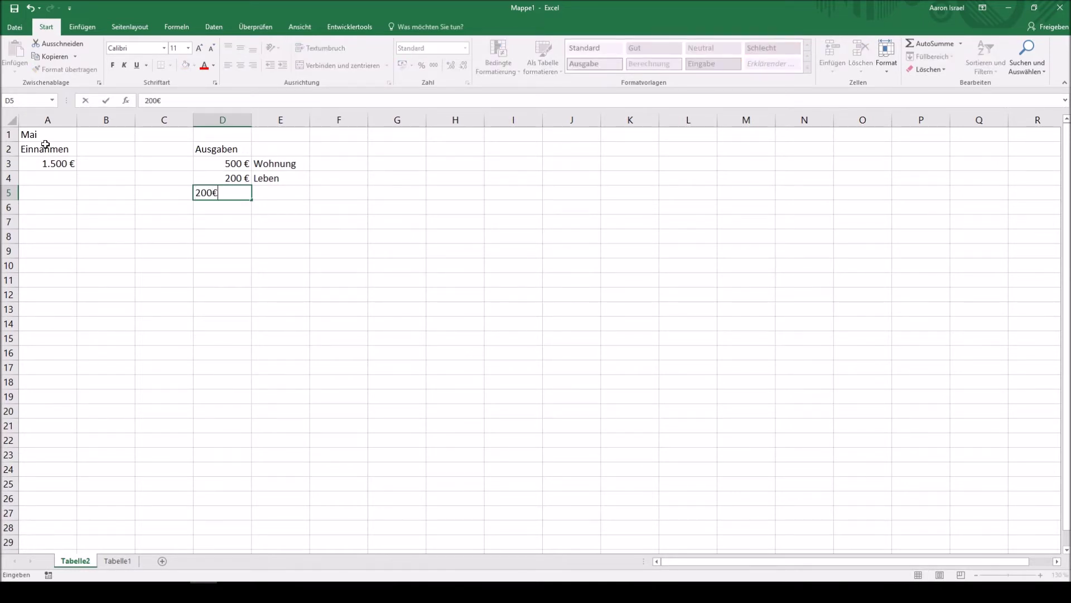
key("Tab")
type("Kleidung")
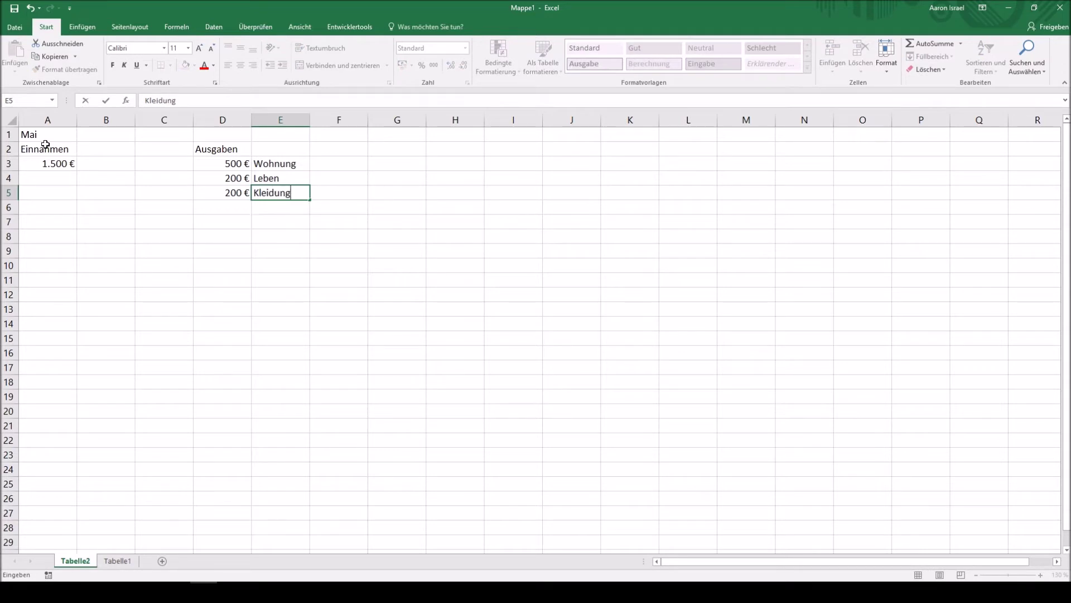
key("Return")
key("Left")
key("Right")
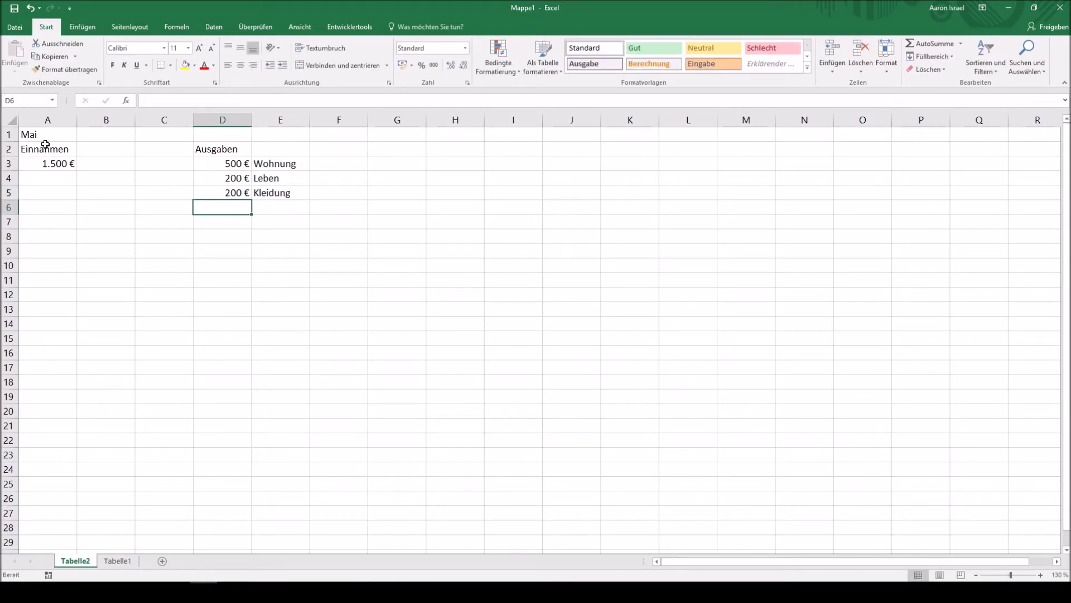
Add expenses of 50 € for Strom in row 6 and 45 € for Internet/TV in row 7.
type("50€")
key("Tab")
type("Strom")
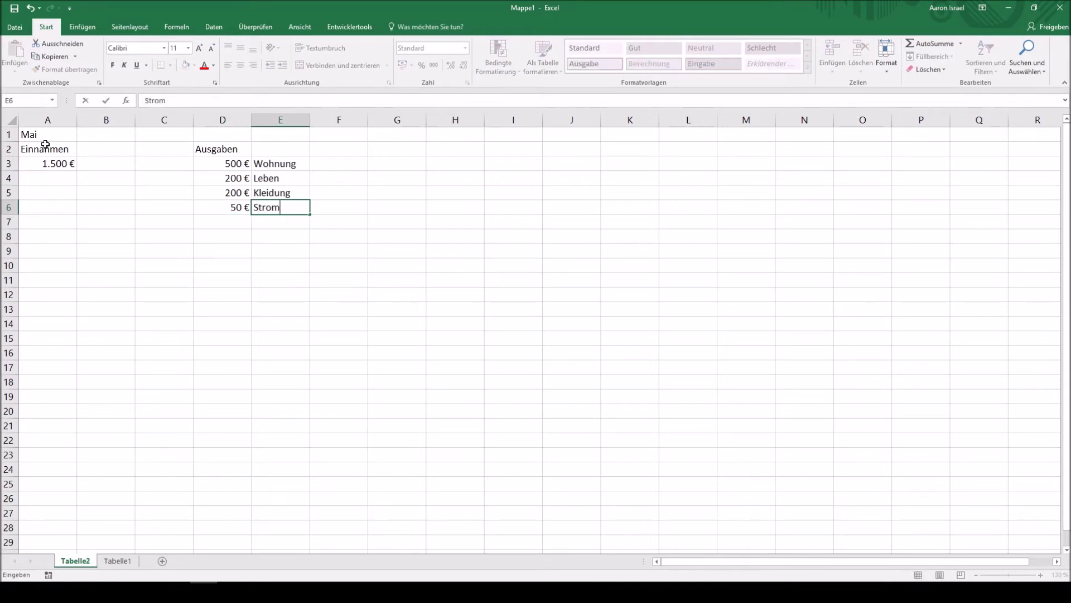
key("Return")
type("45 ")
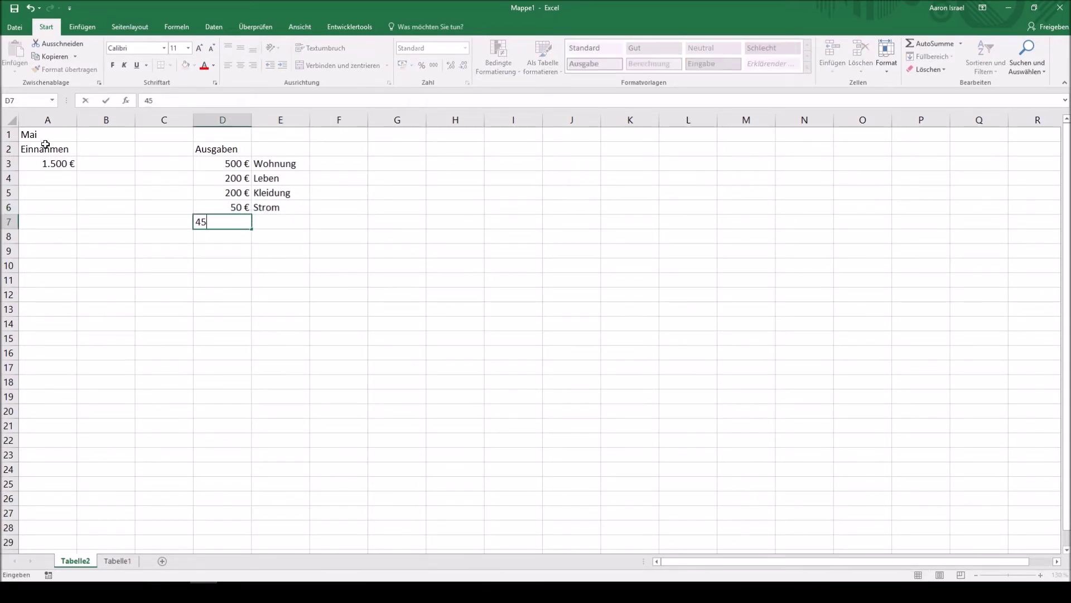
type("€")
key("Tab")
type("Inter")
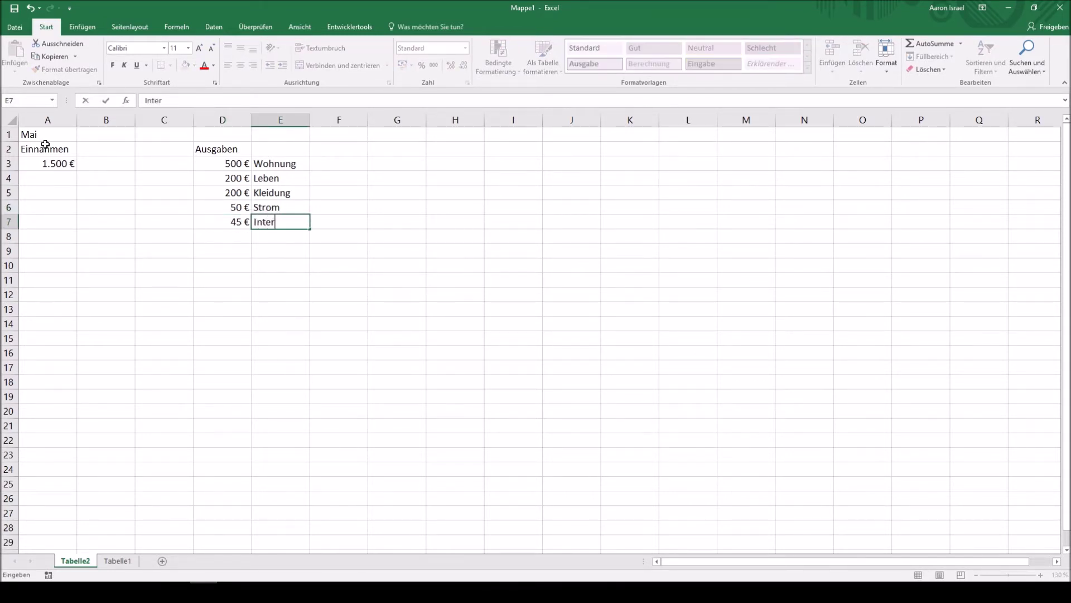
type("net/TV")
key("Return")
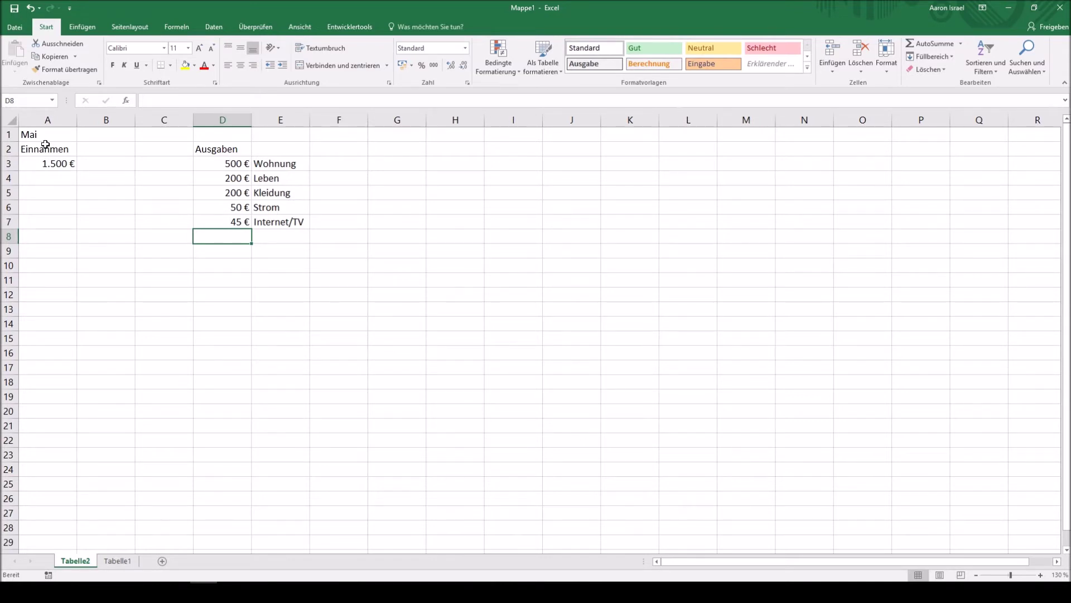
Add expenses of 30 € for Handy in row 8 and 4 € for Haftpflicht in row 9.
type("30€")
key("Tab")
type("Handy")
key("Return")
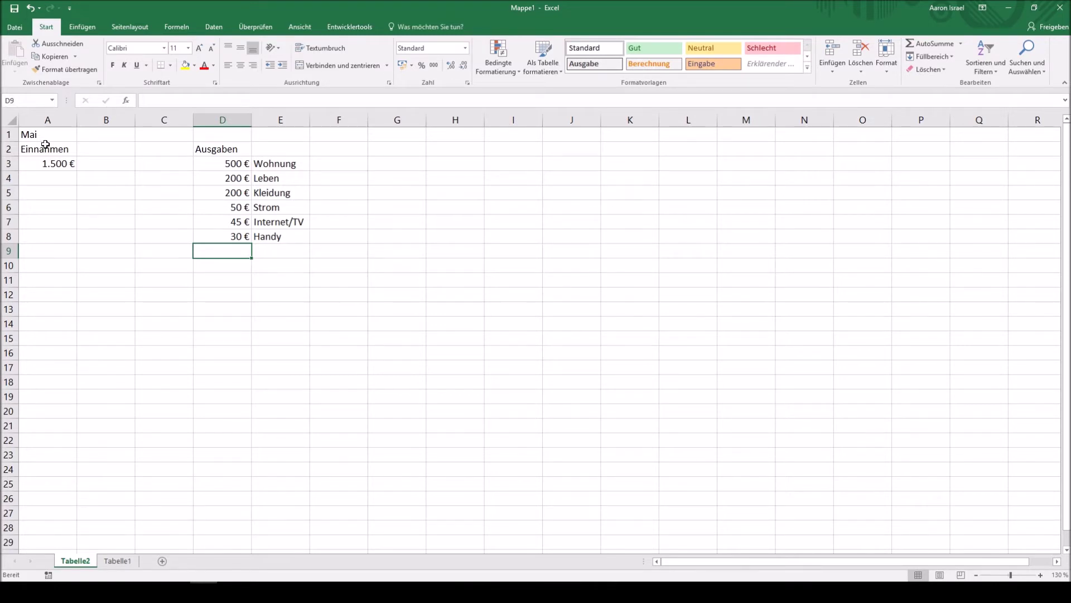
type("4€")
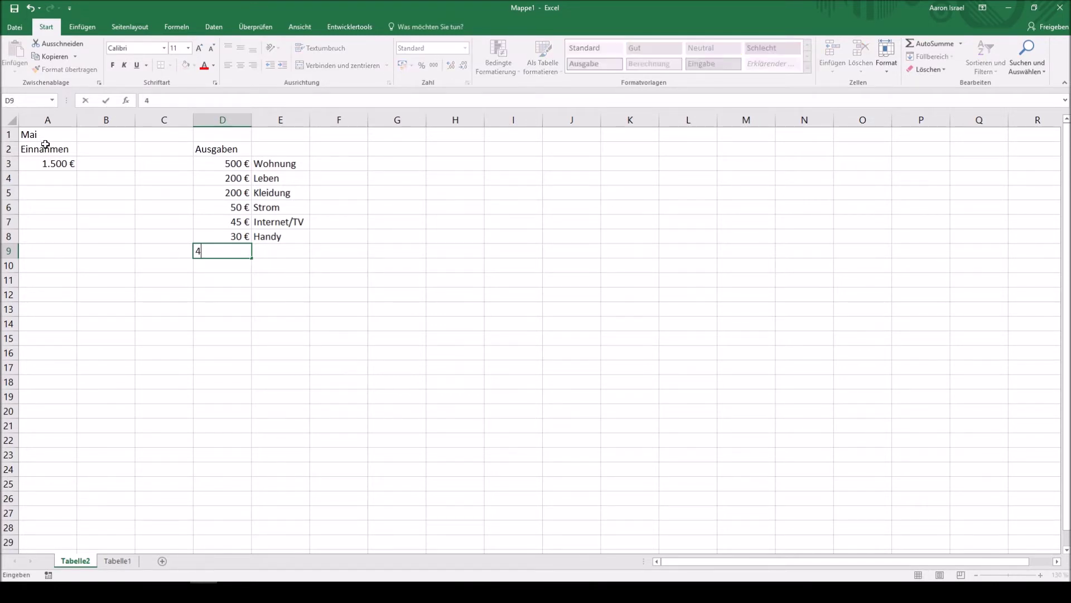
key("Tab")
type("Hasft")
key("BackSpace")
key("BackSpace")
type("t")
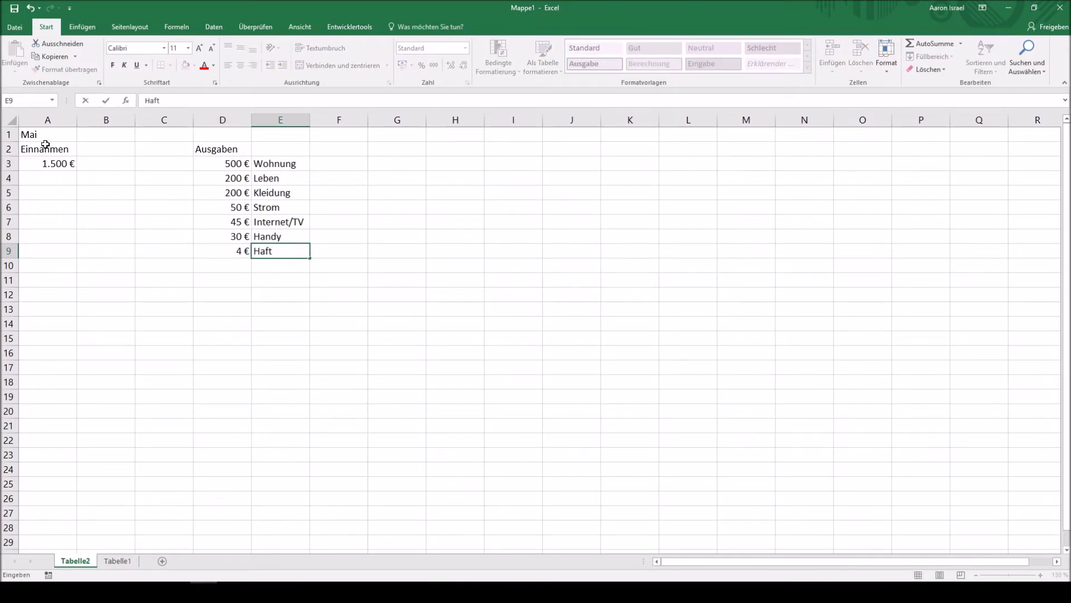
type("pflicht")
key("Return")
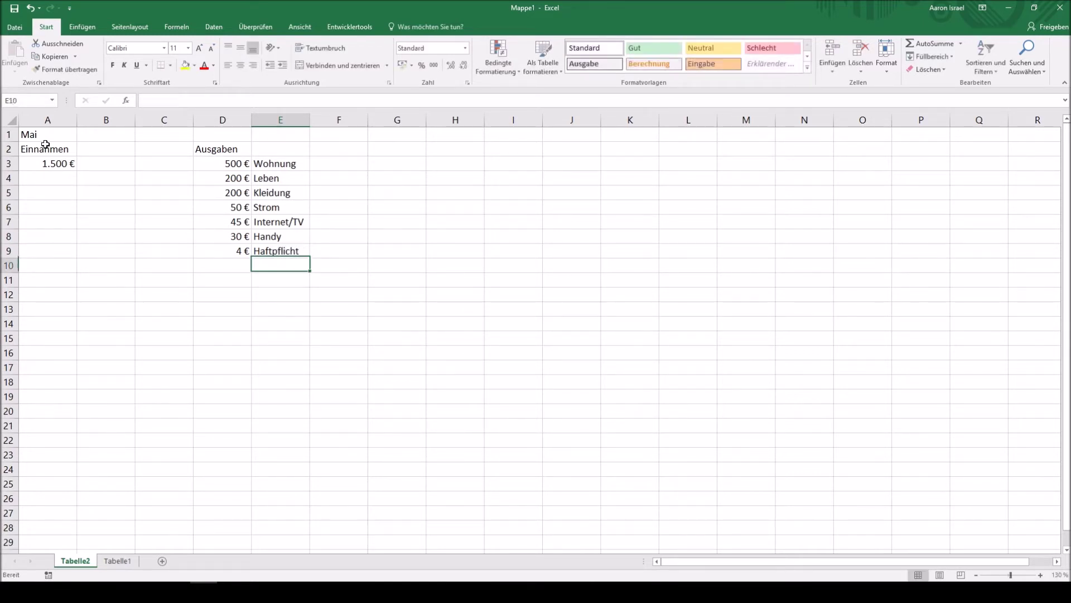
Add a 17 € expense labelled GEZ in row 10.
key("Left")
type("17€")
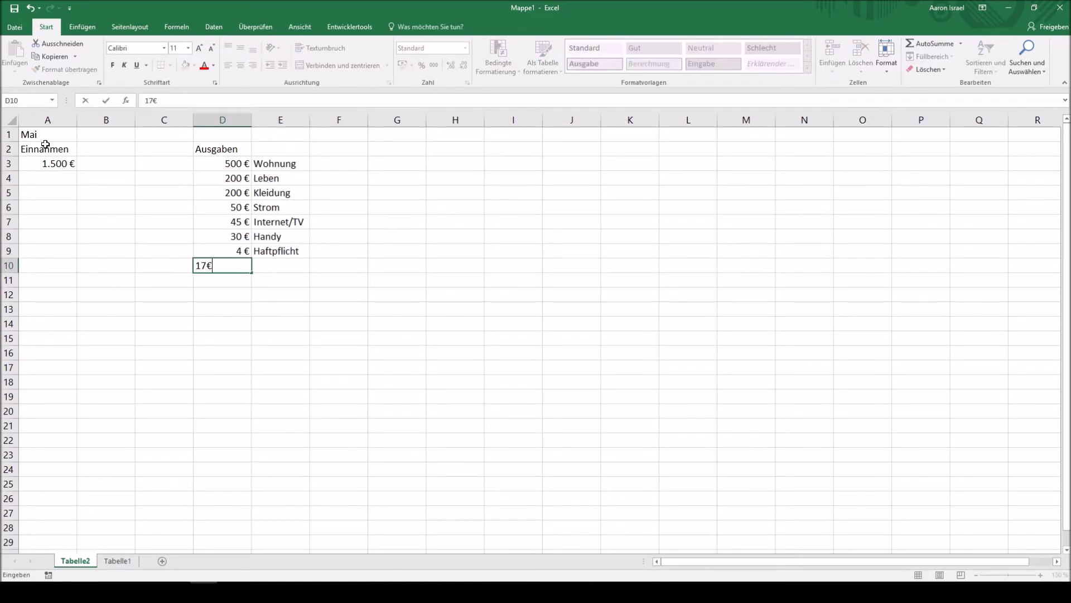
key("Tab")
type("GEZ")
key("Return")
key("Left")
key("Right")
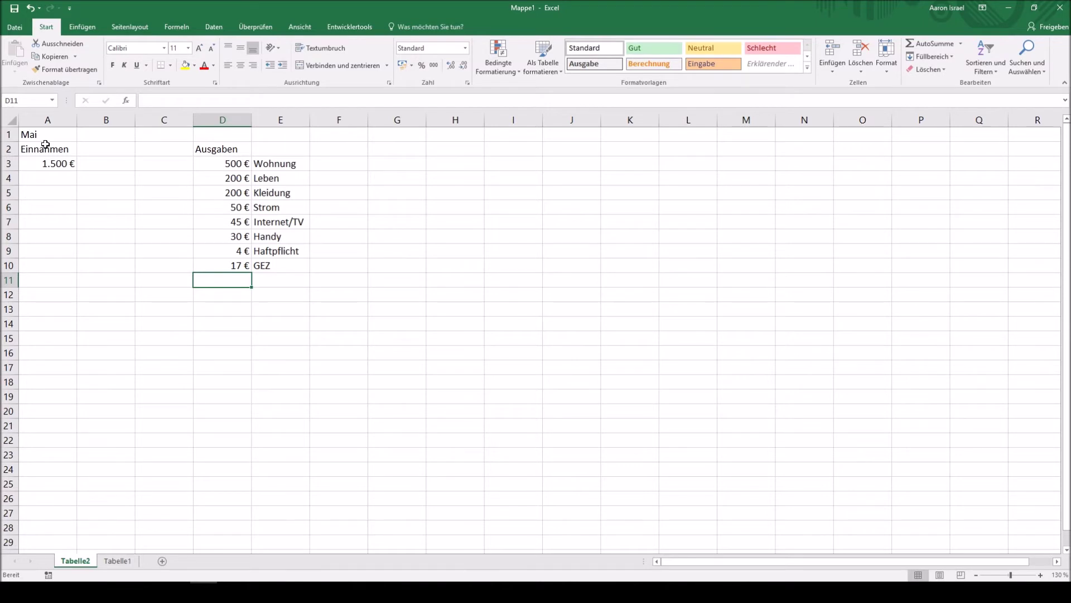
Add a 25 € expense labelled Kino in row 11.
type("235")
key("BackSpace")
key("BackSpace")
type("5")
key("Tab")
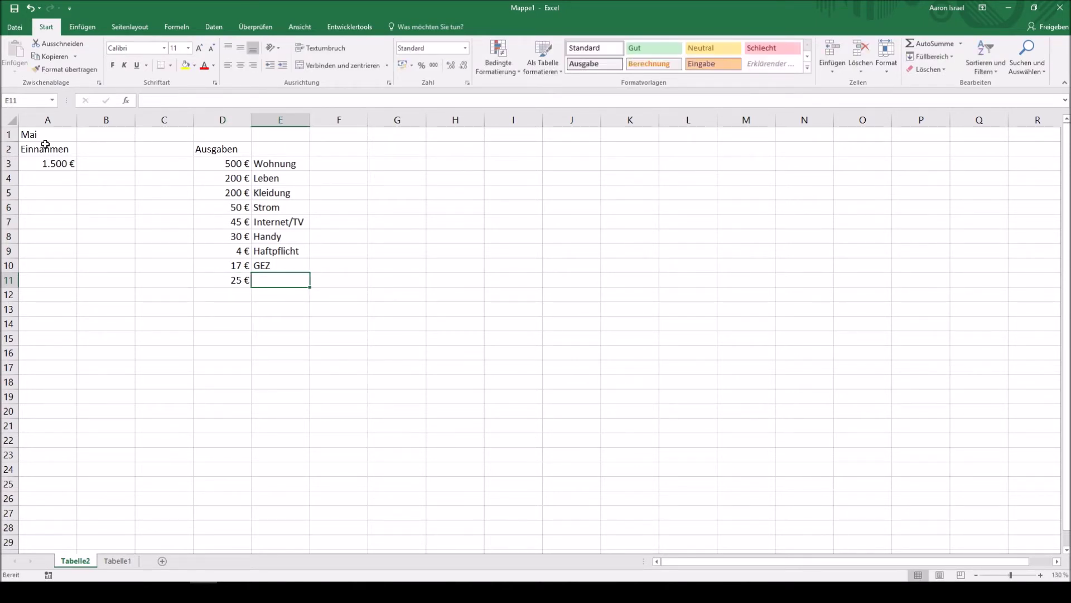
type("Kino")
key("Return")
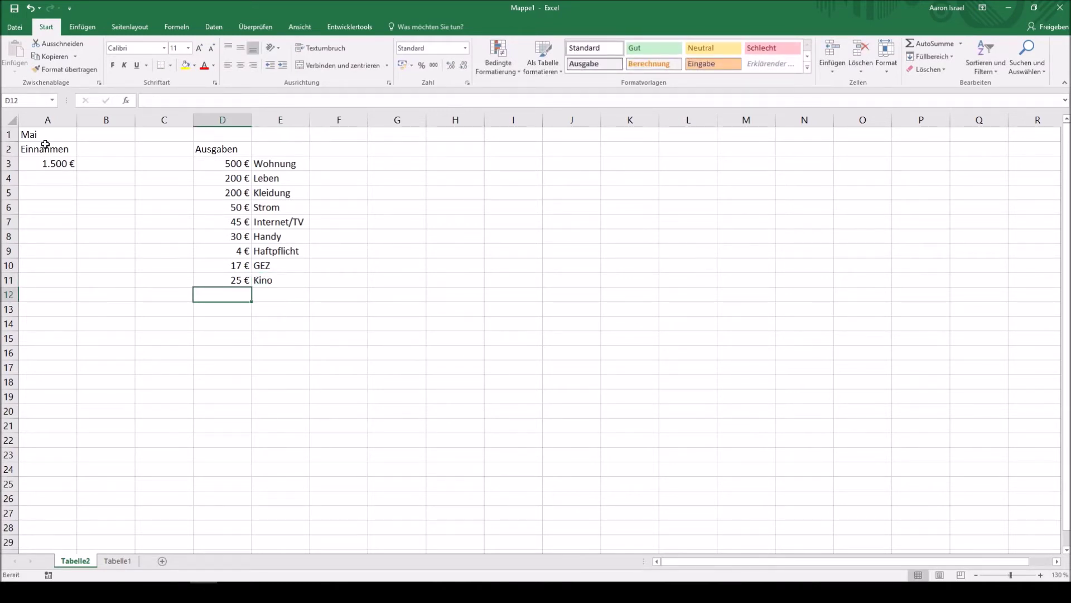
Add a 40 € expense labelled Barbesuch in row 12.
type("400")
key("BackSpace")
key("Tab")
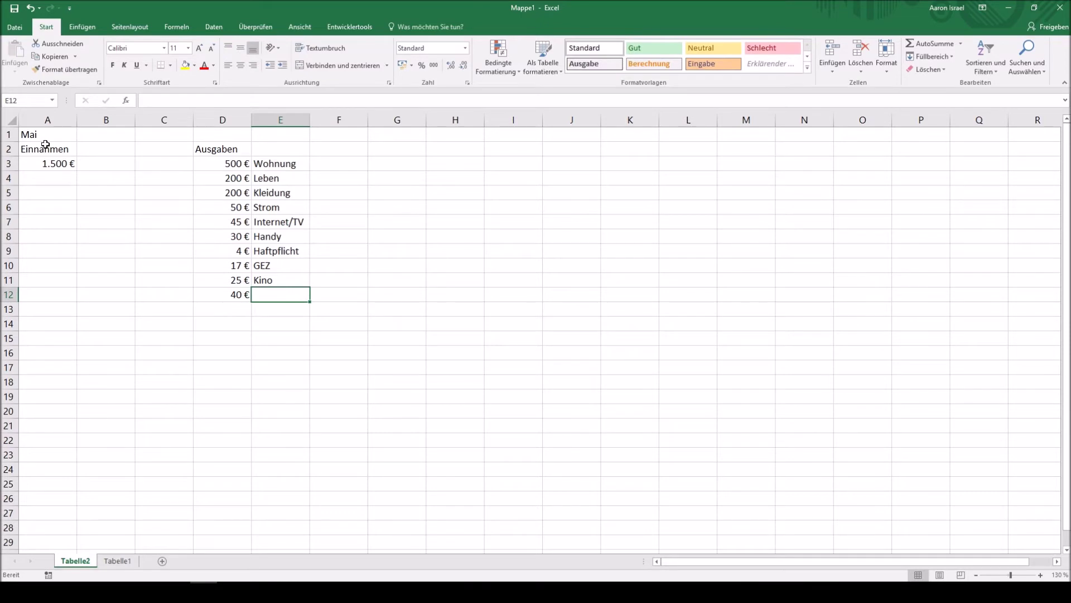
type("Barbesuch")
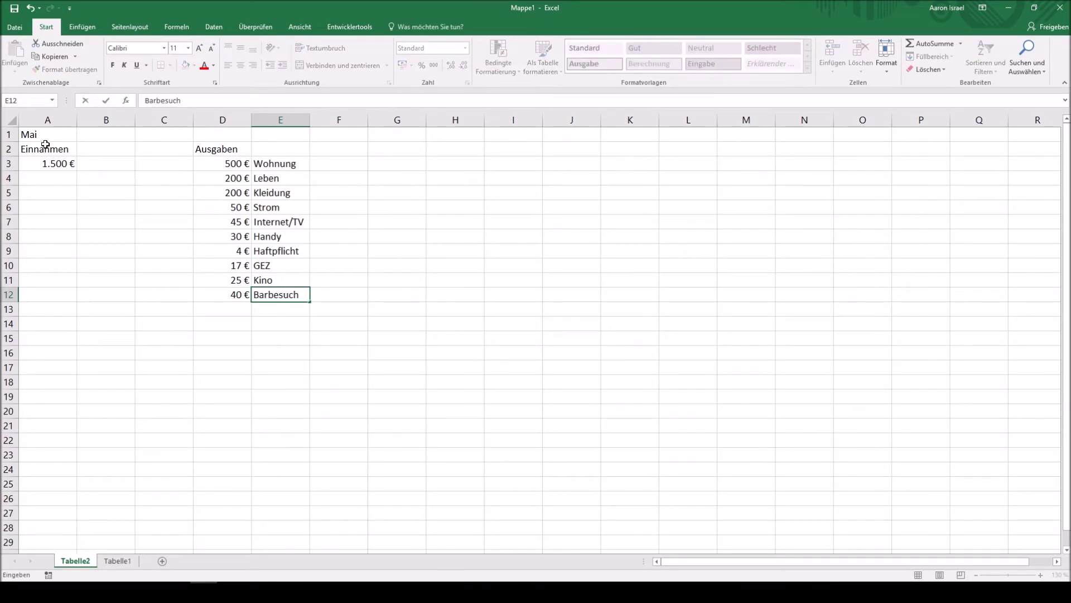
key("Return")
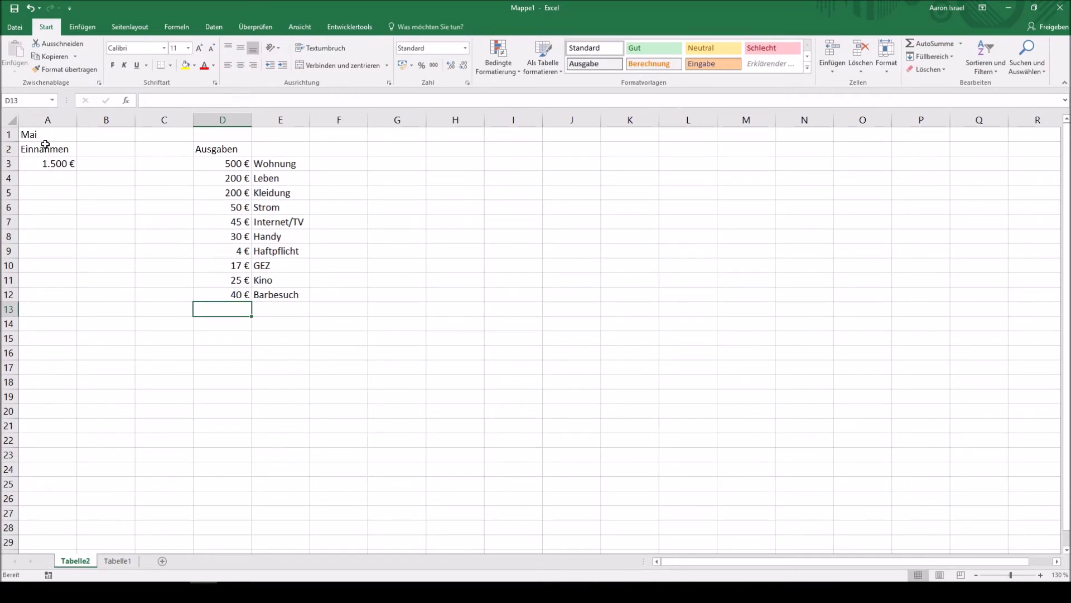
left_click(254, 178)
left_click(226, 178)
left_click(260, 180)
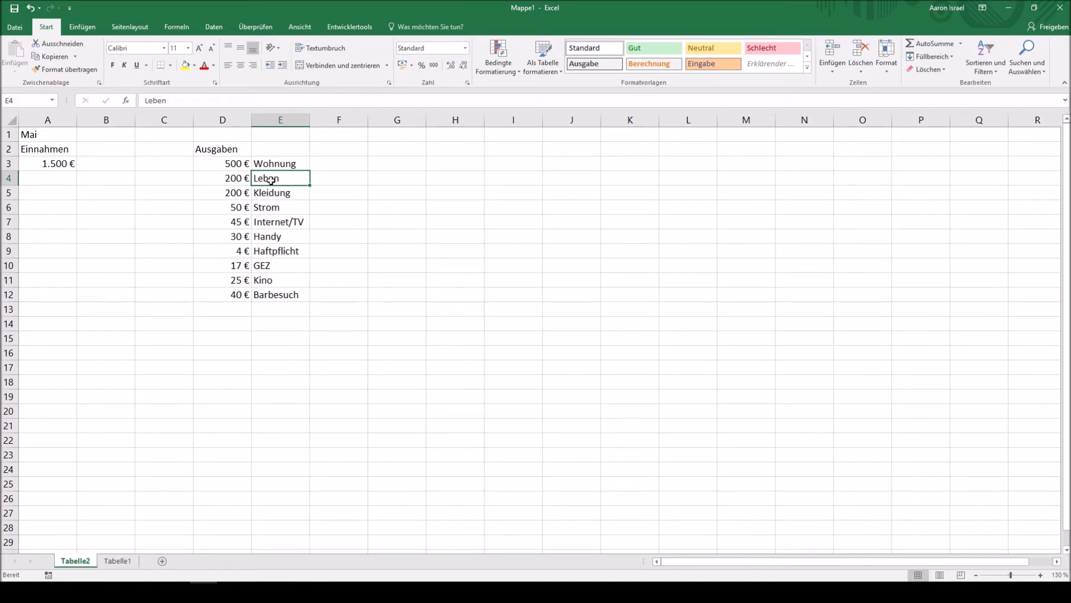
left_click(230, 310)
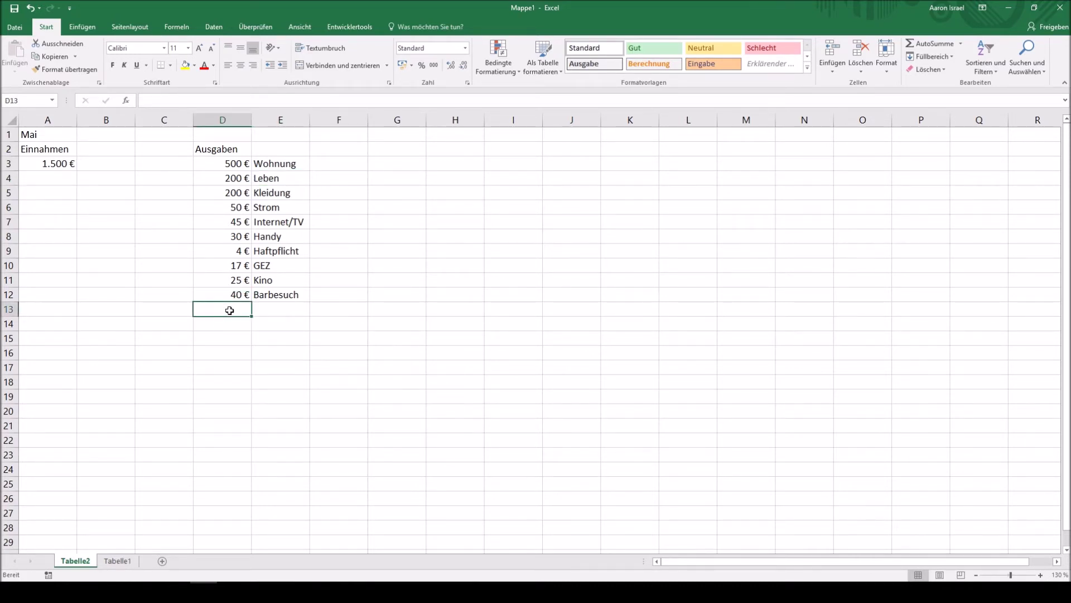
Use AutoSum to total the expenses D3:D19 in D20 and the income A3:A19 in A20.
left_click(231, 413)
left_click(929, 44)
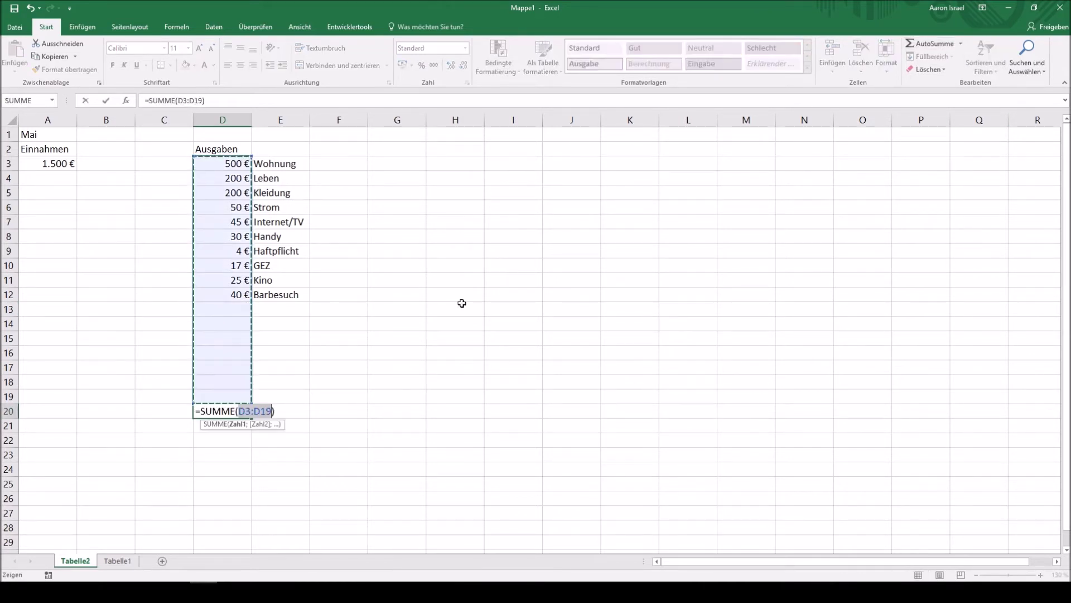
key("Return")
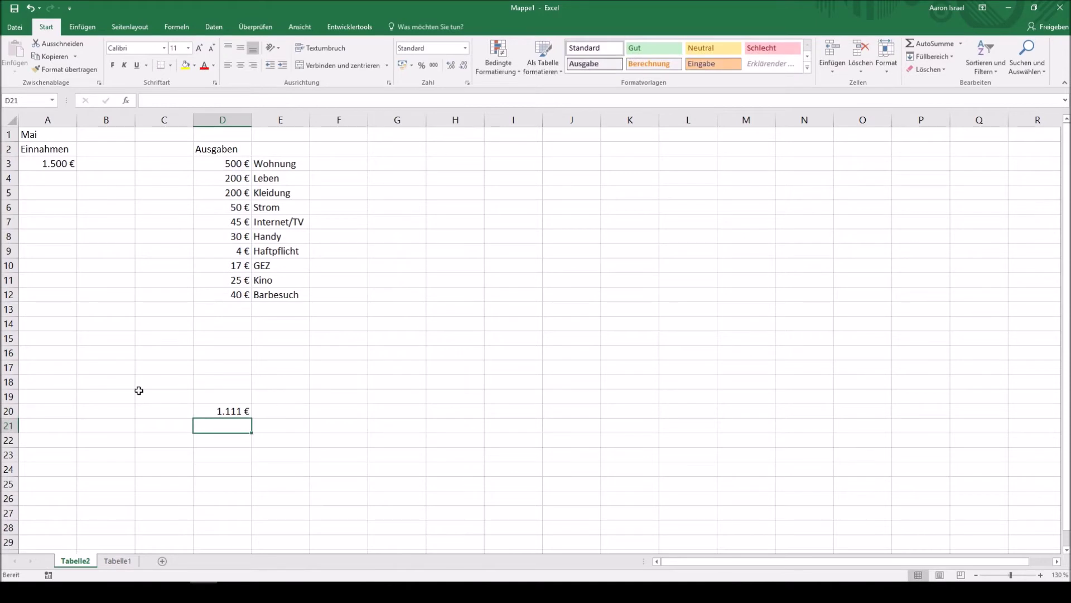
left_click(50, 413)
left_click(929, 44)
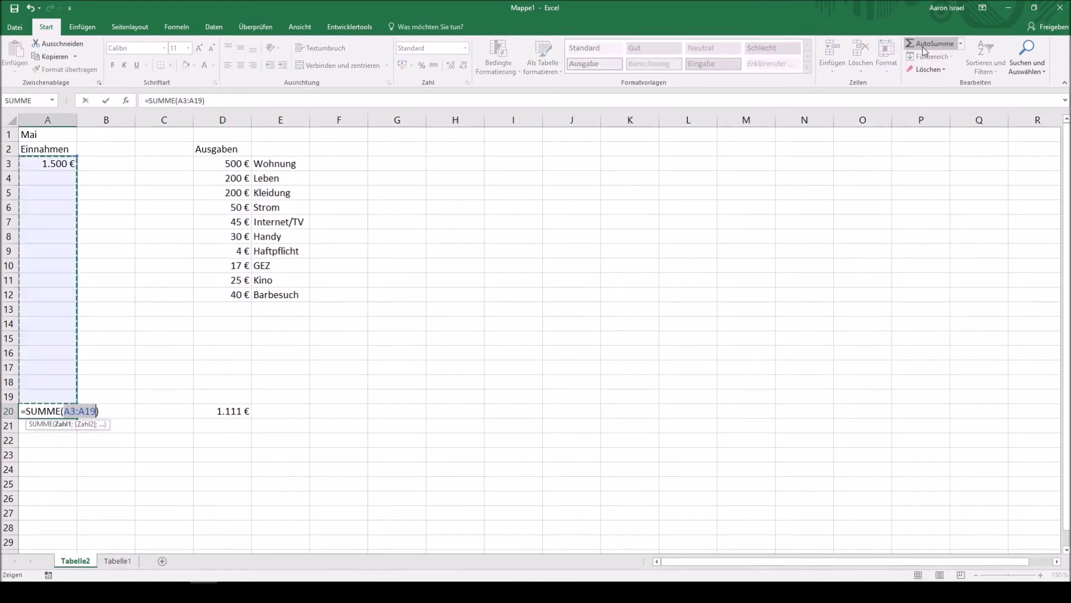
key("Return")
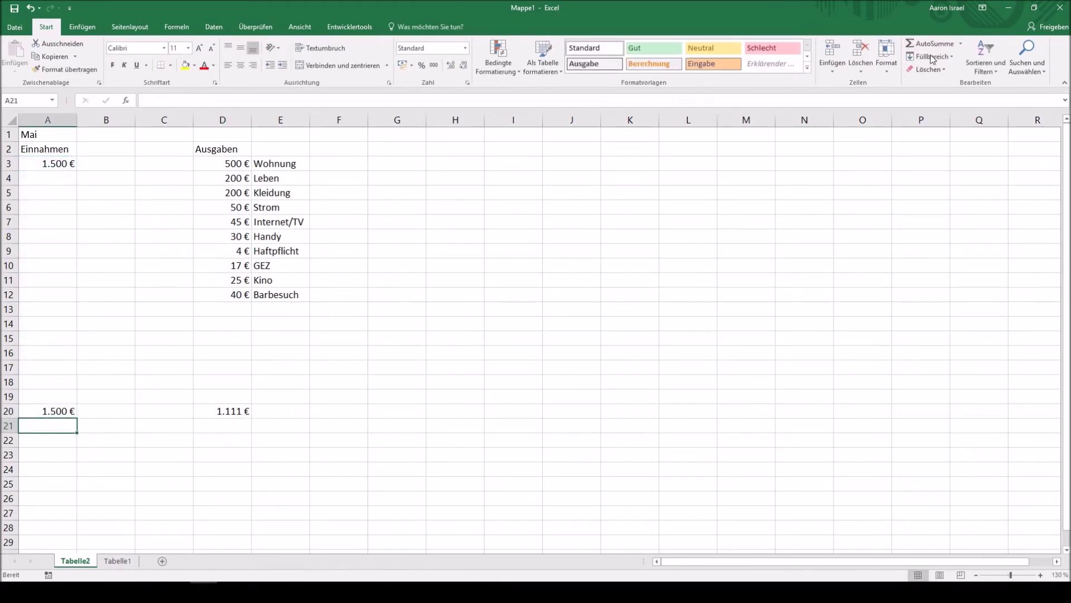
Calculate the remaining money in D21 by subtracting the expense total D20 from the income total A20.
left_click(237, 426)
type("=")
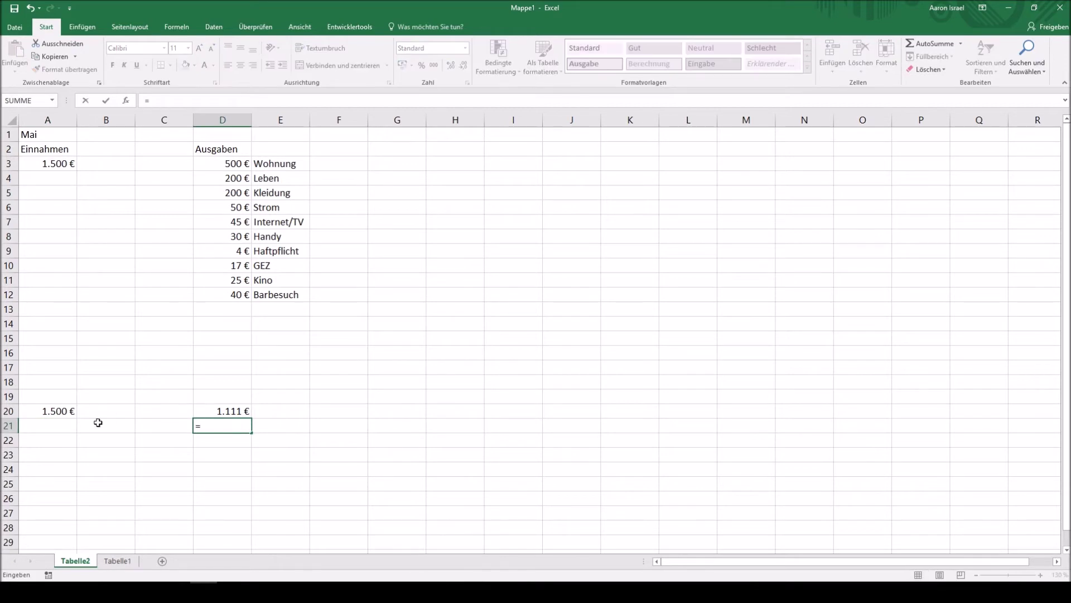
left_click(32, 413)
type("-")
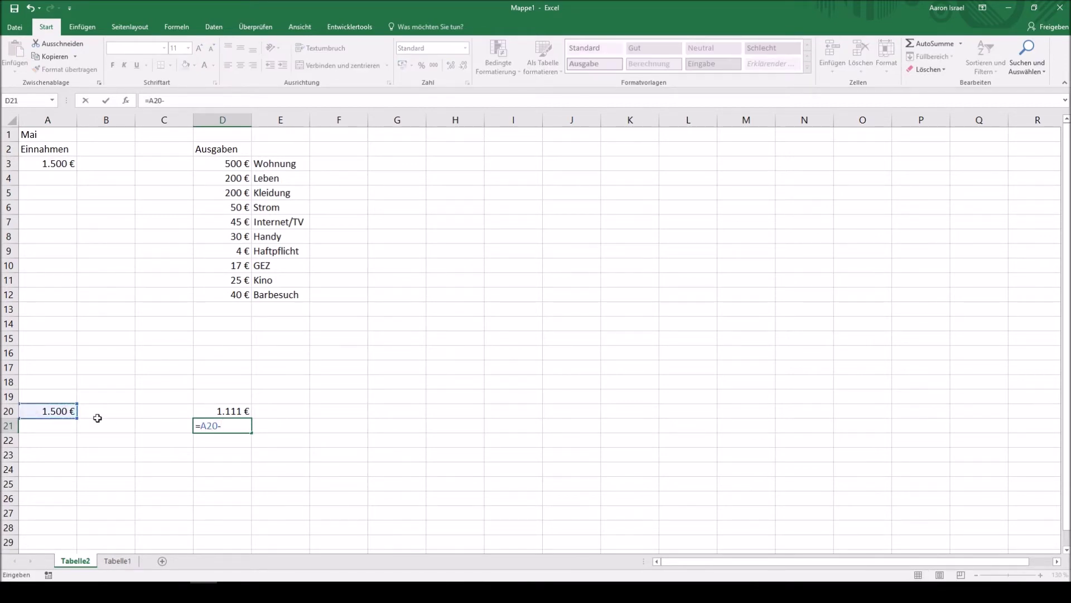
left_click(219, 411)
key("Return")
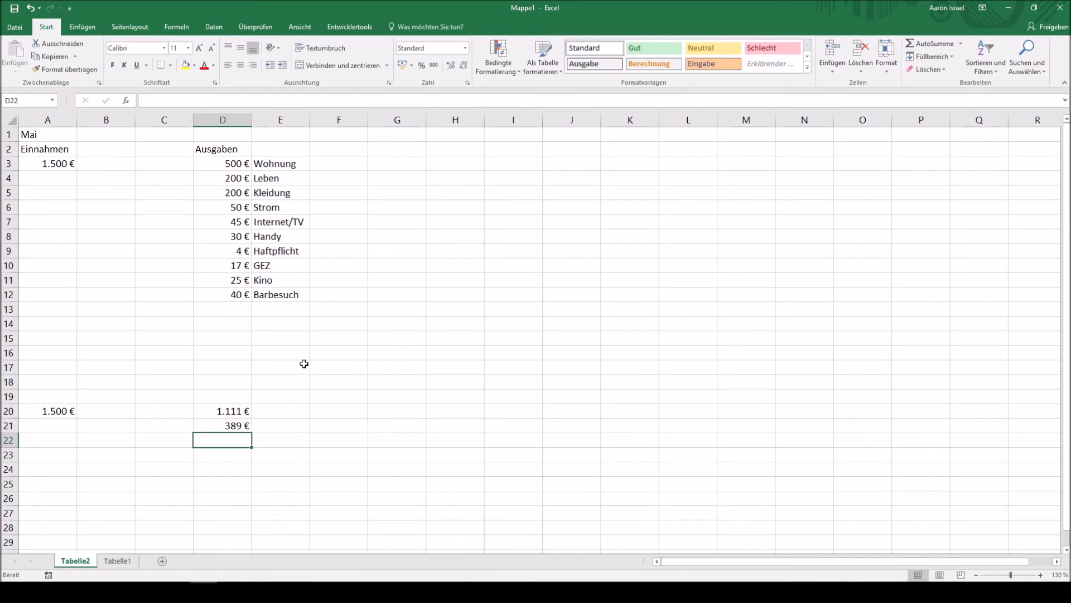
Copy the whole May block A1:H23 and paste it below, starting at A24.
left_click_drag(34, 135, 454, 445)
key("ctrl+c")
left_click(38, 472)
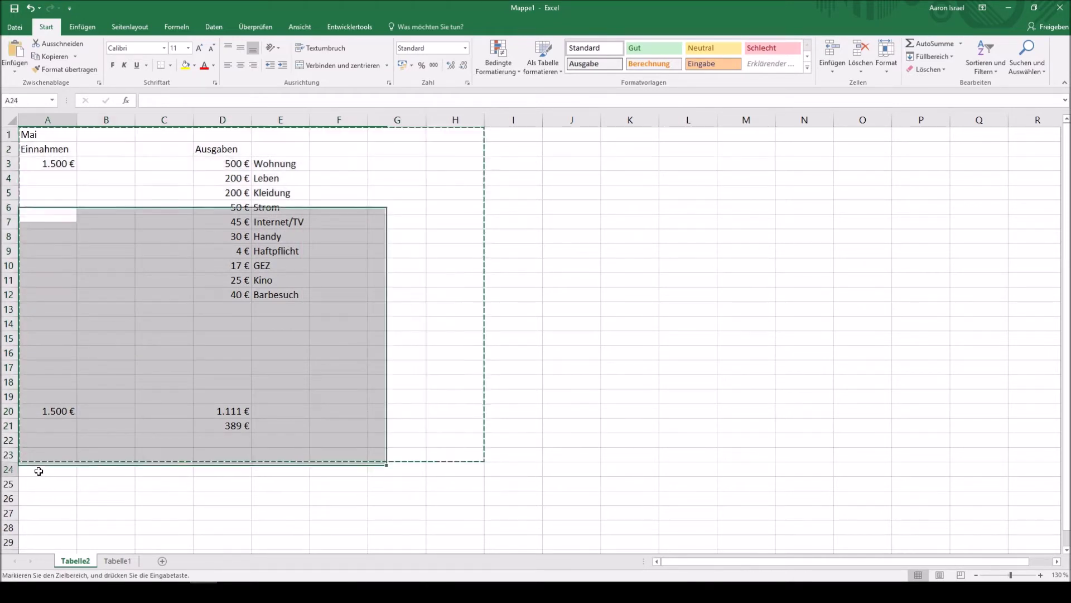
key("ctrl+v")
key("Escape")
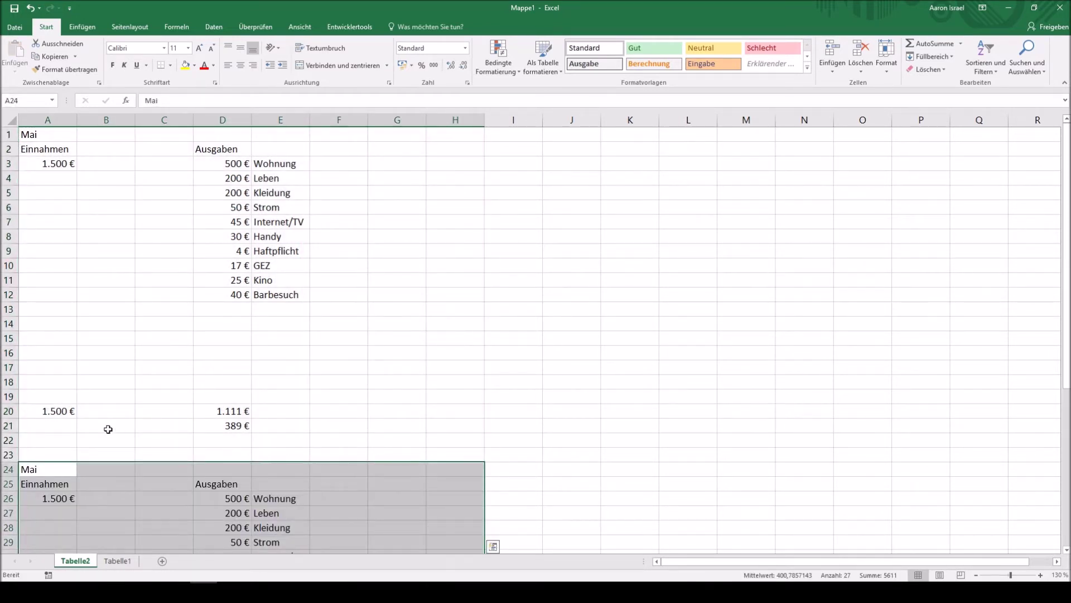
Rename the month heading of the copied block in A24 to Juni.
left_click(48, 470)
type("Juni")
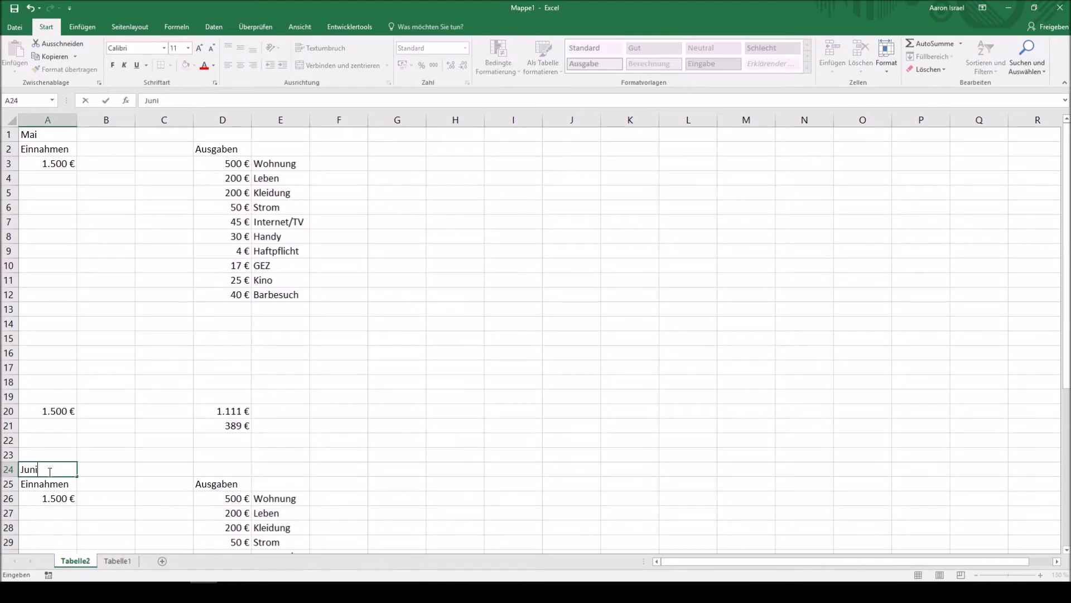
key("Return")
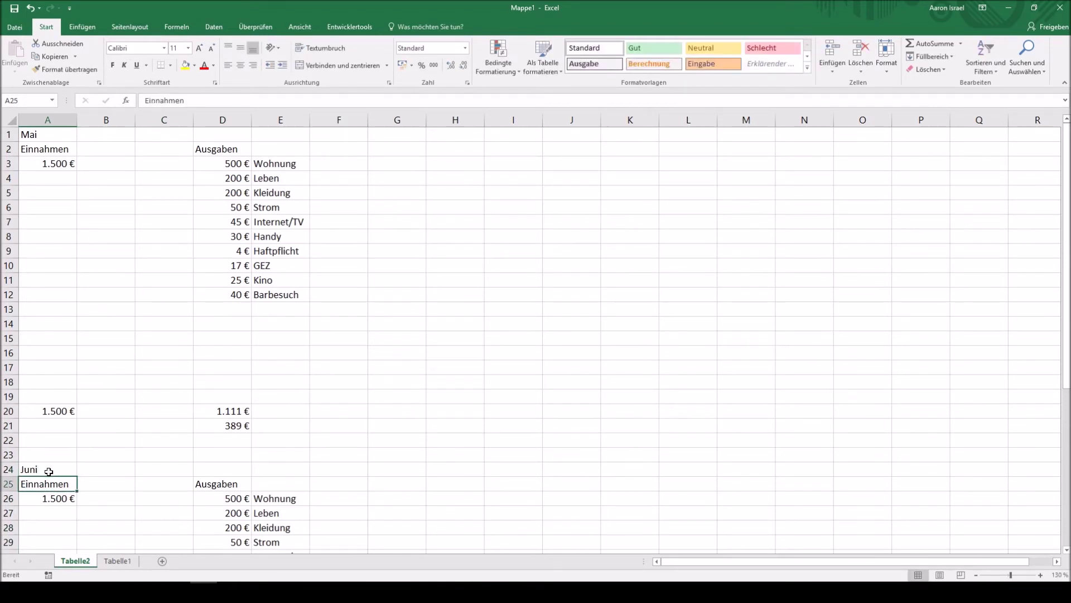
Apply the Akzent1 cell style to A23:V23 as a divider between the Mai and Juni blocks.
left_click_drag(45, 454, 843, 457)
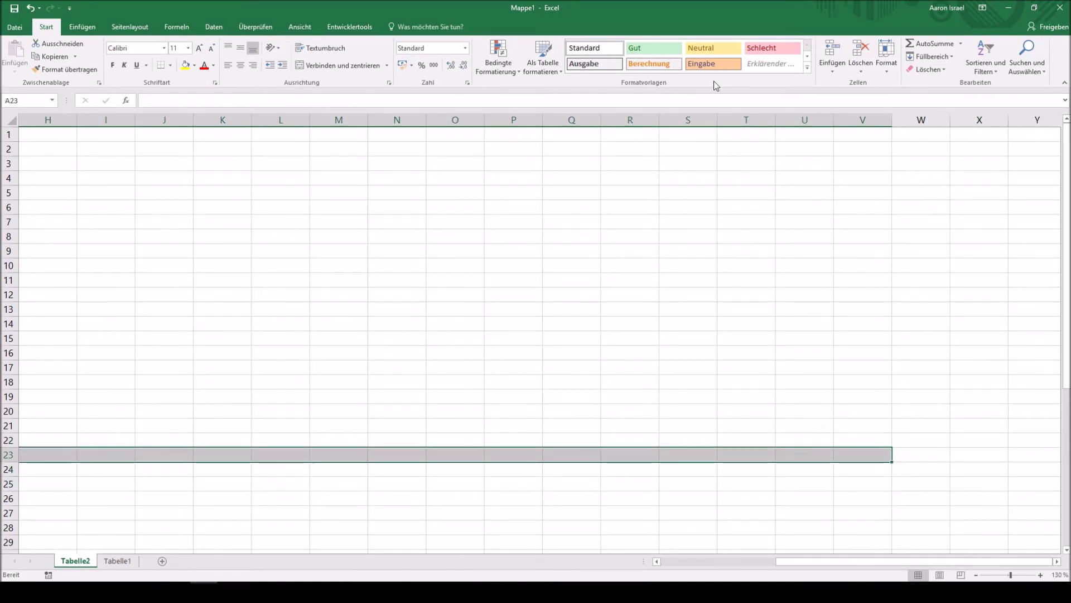
left_click(807, 68)
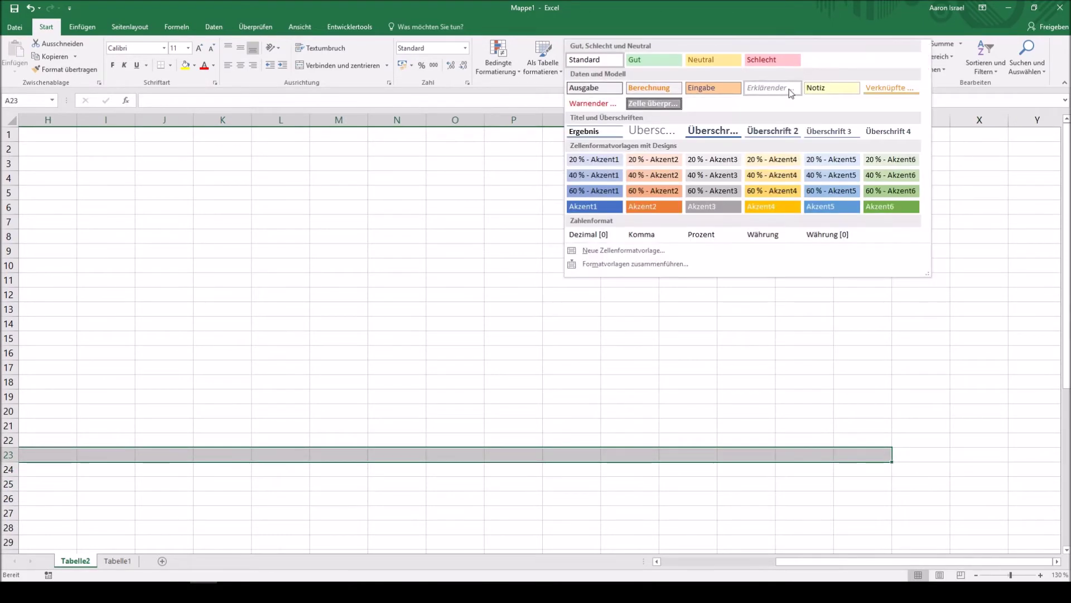
left_click(594, 206)
left_click(533, 339)
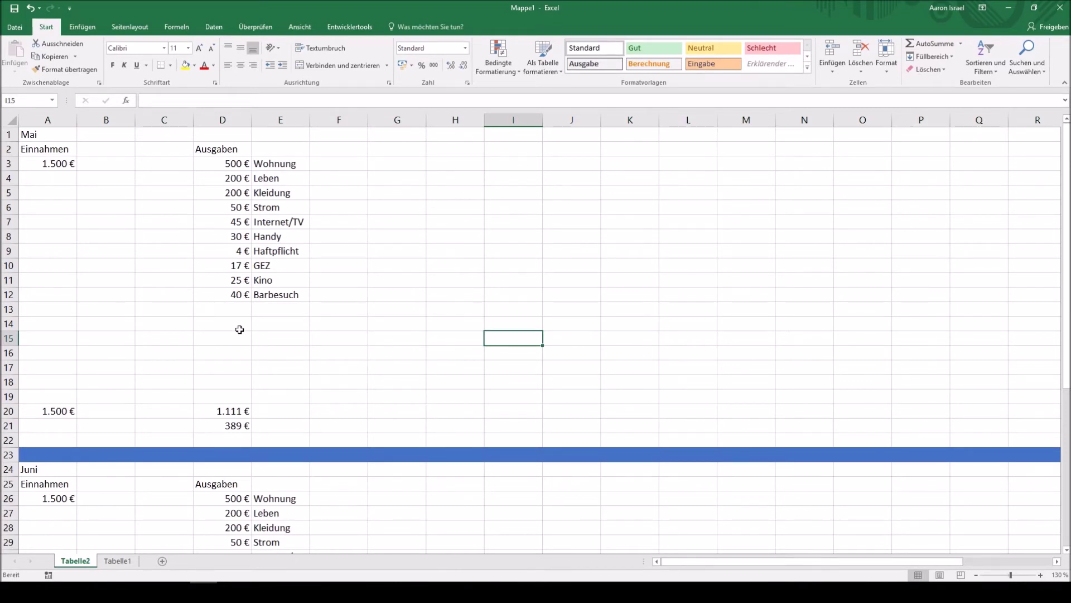
left_click_drag(232, 163, 234, 280)
left_click(274, 308)
left_click(233, 310)
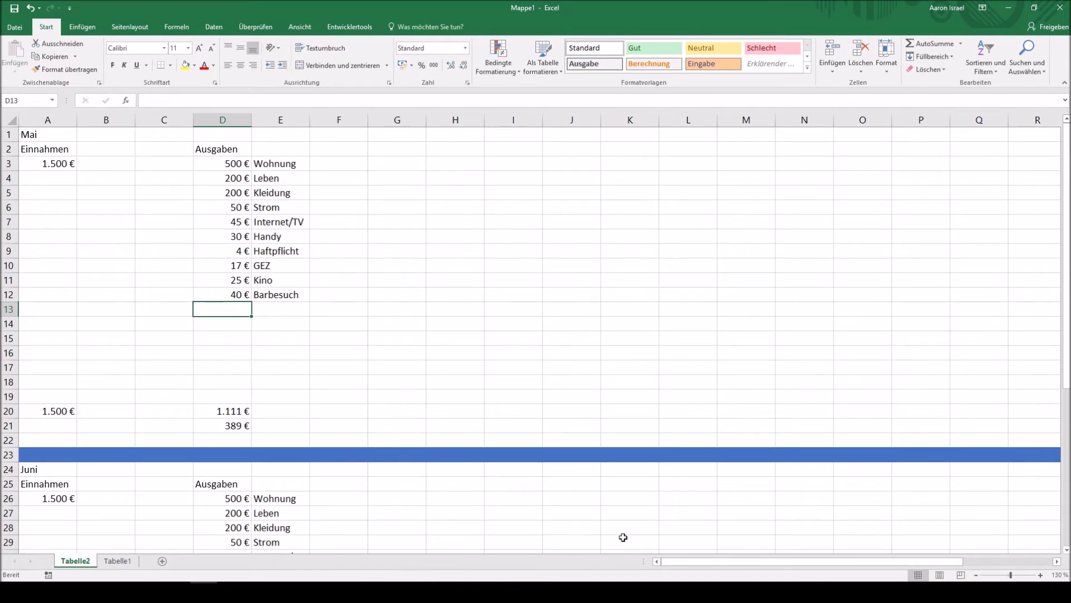
Enter the heading Flexible Fixkosten in L5 and the sum =300€+500€+500€ in L6 below it.
left_click(681, 190)
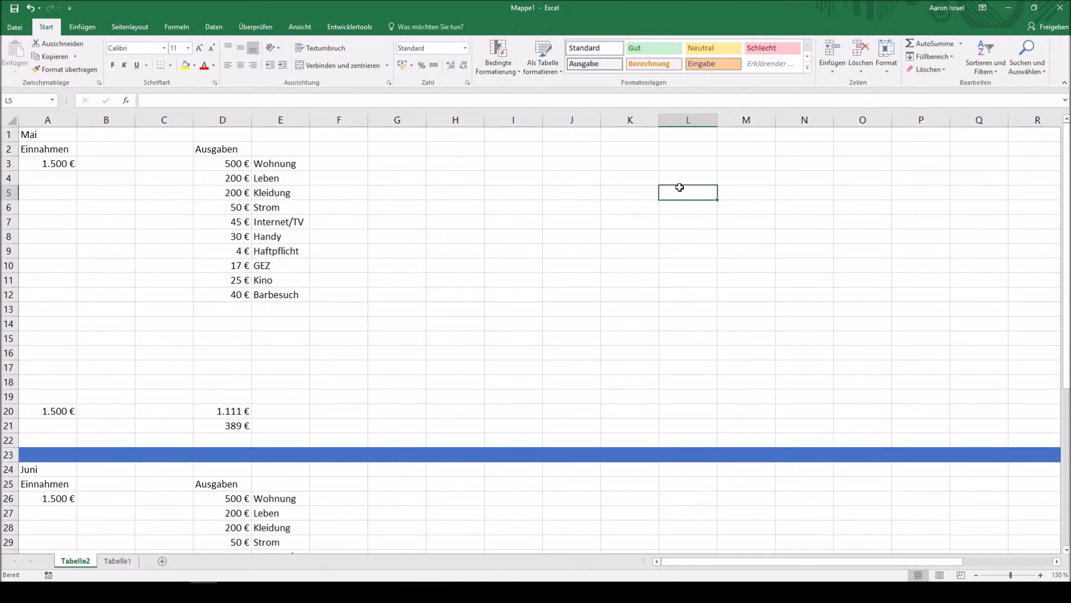
type("Flexi")
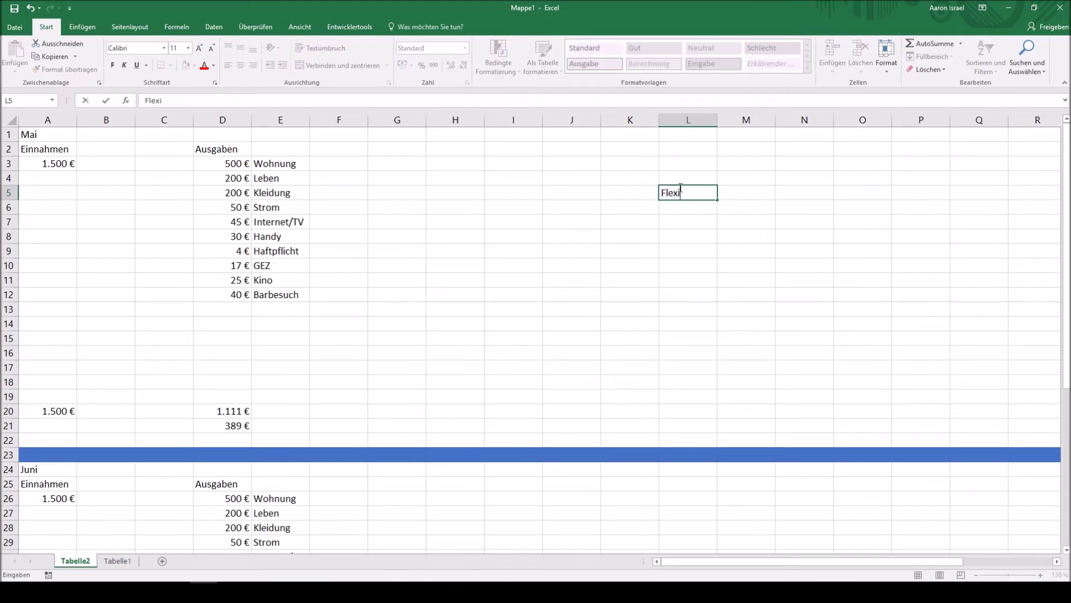
type("ble Fixkosten")
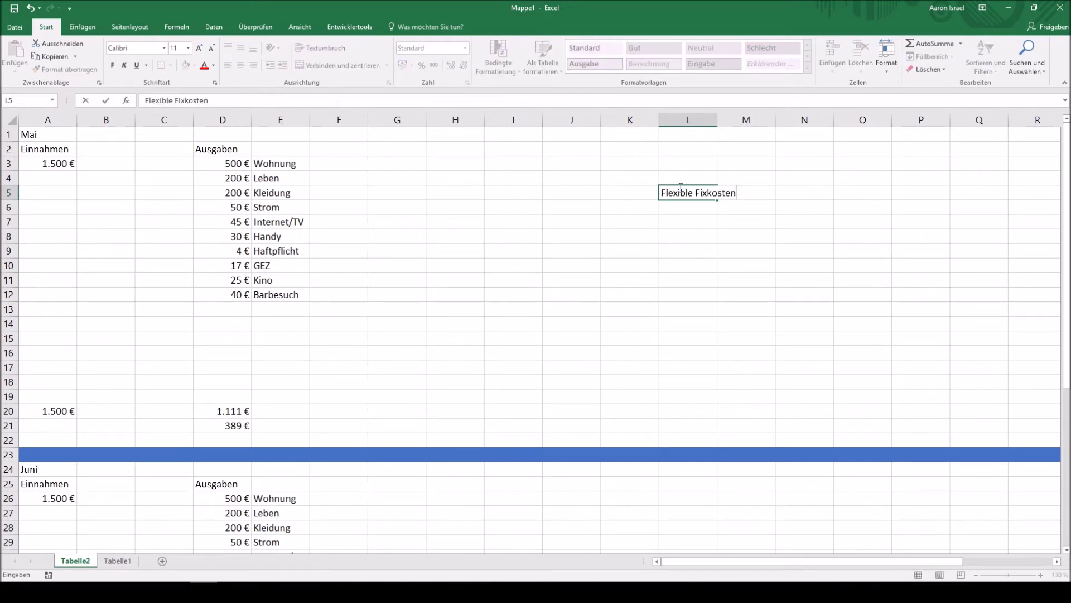
key("Return")
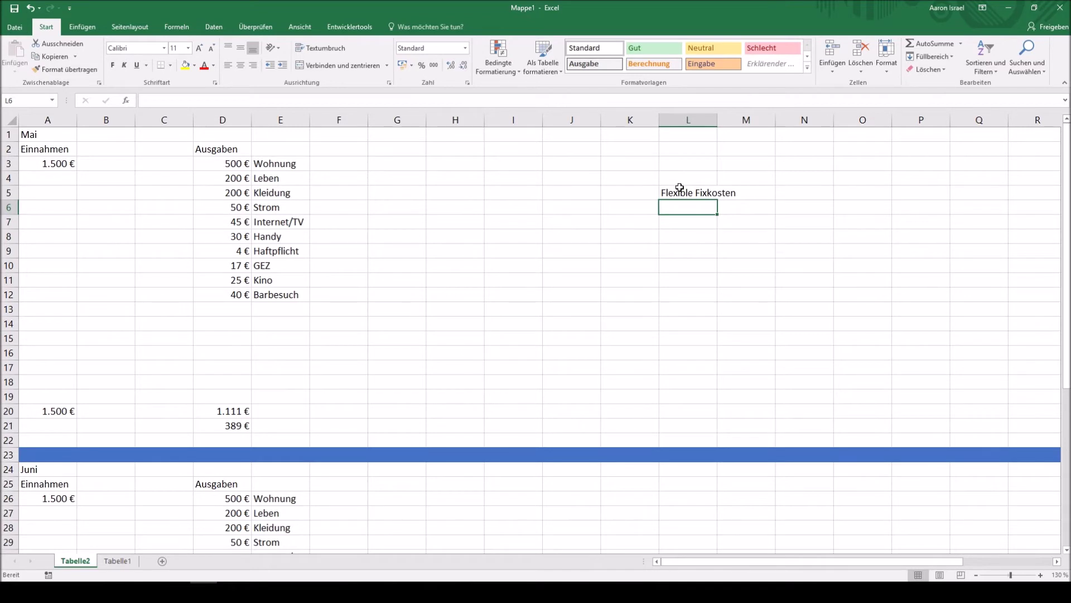
type("=300€+")
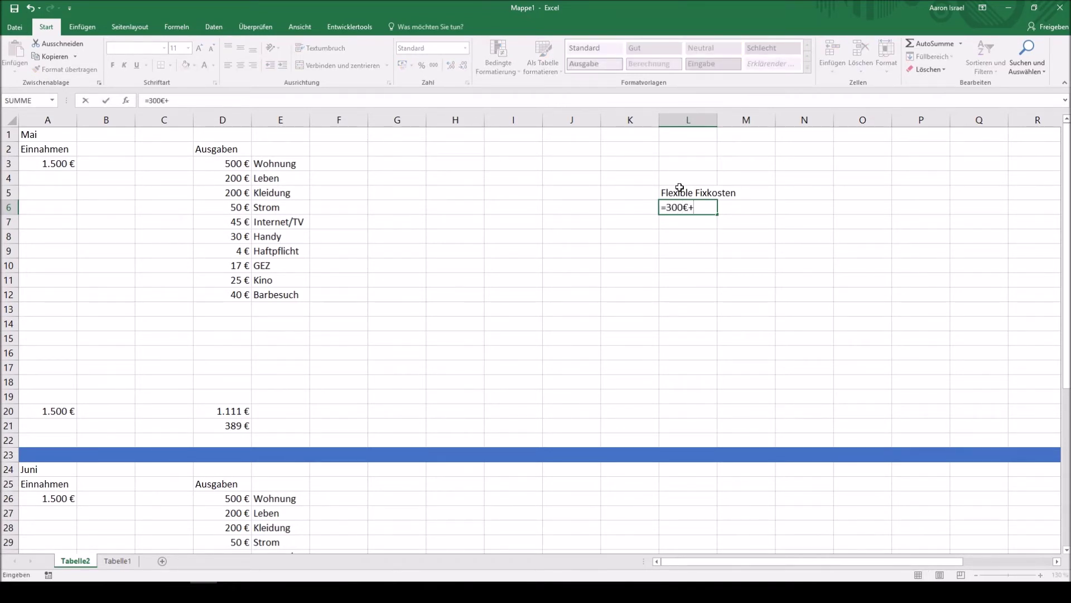
type("500€+500€")
key("Return")
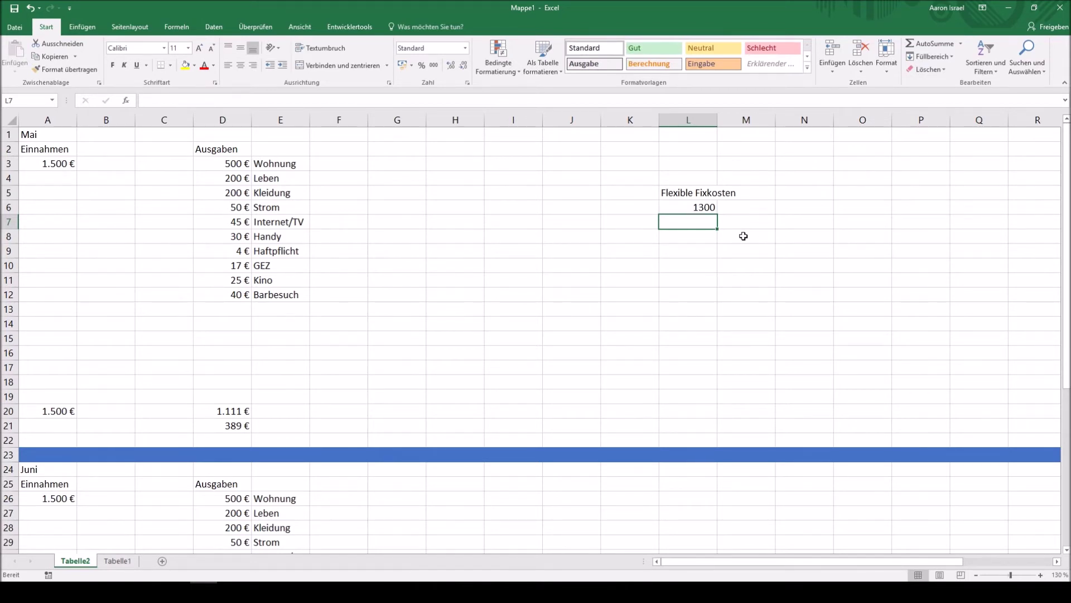
Calculate the monthly share of the flexible fixed costs in L7 by dividing L6 by 24.
type("=")
left_click(682, 197)
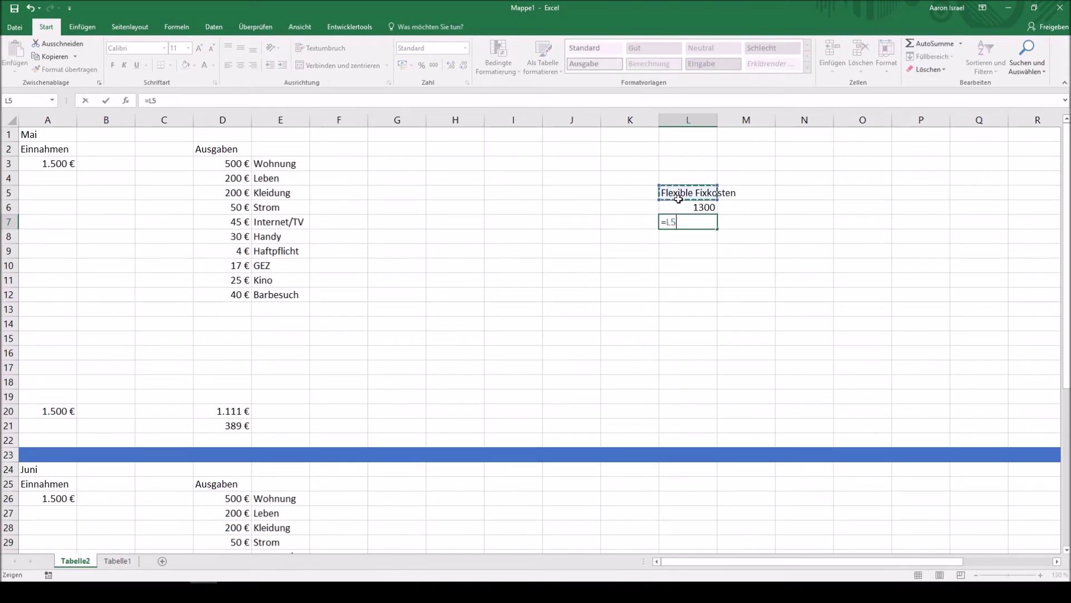
left_click(685, 206)
type("/24")
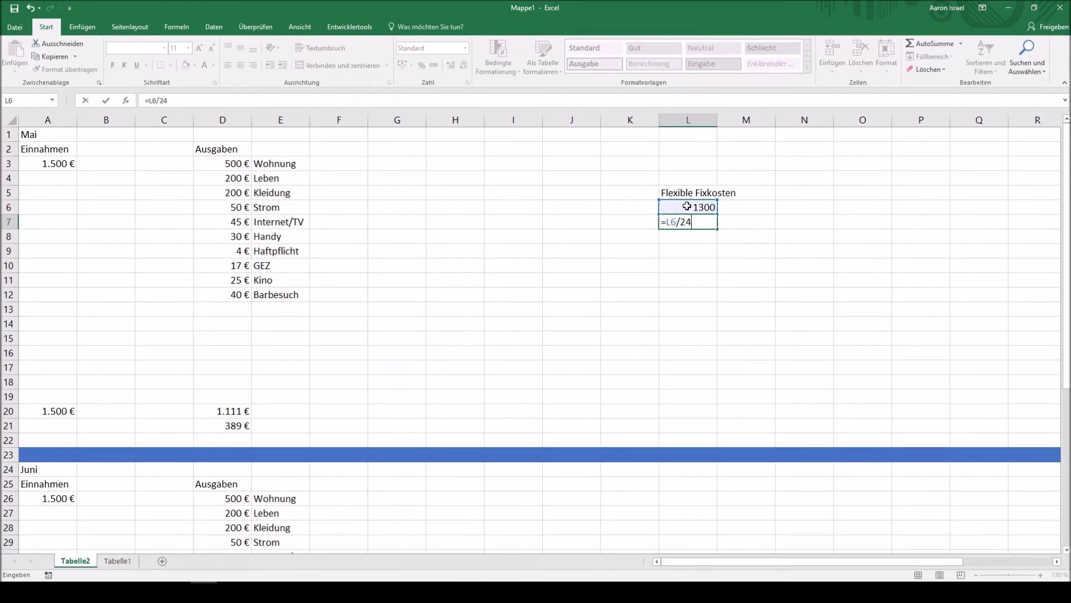
key("Return")
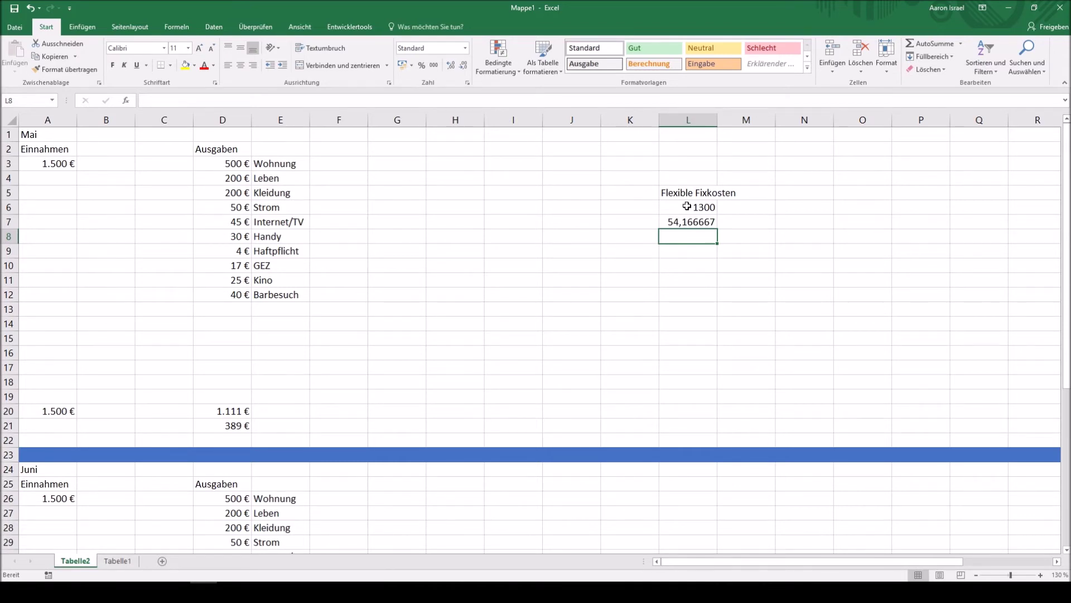
left_click(695, 223)
left_click(695, 210)
left_click(688, 220)
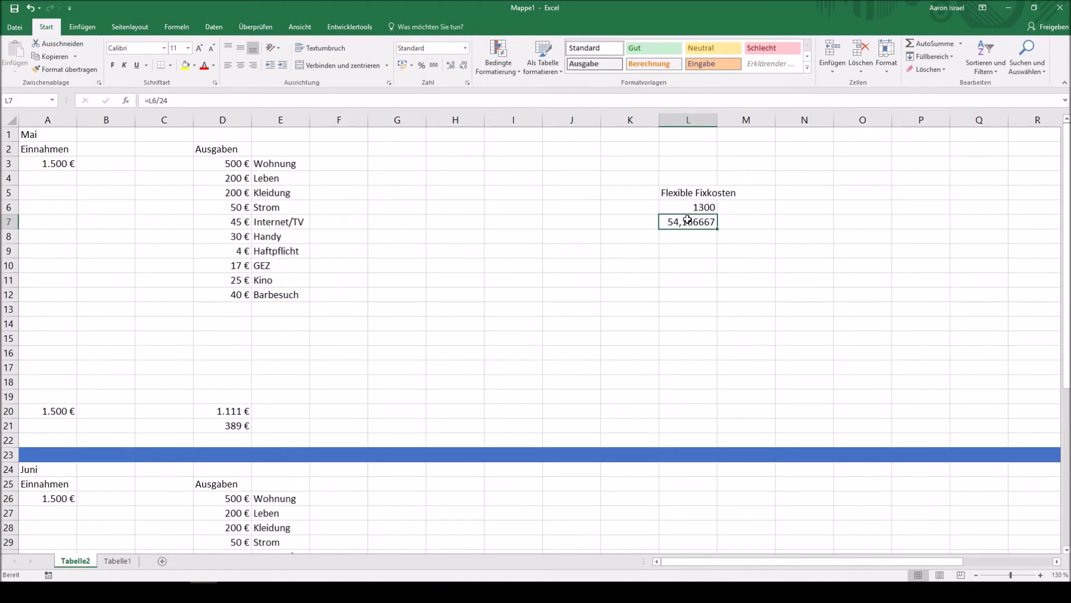
Add an expense of 54 € labelled Flexible Fixkosten to the Mai block in D13:E13.
left_click(229, 307)
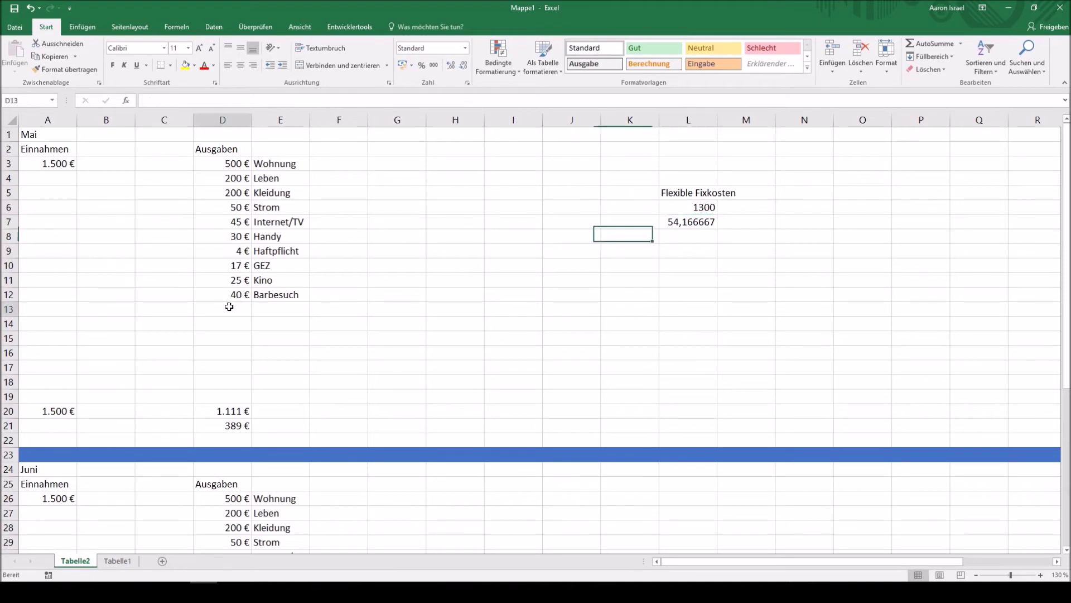
type("54")
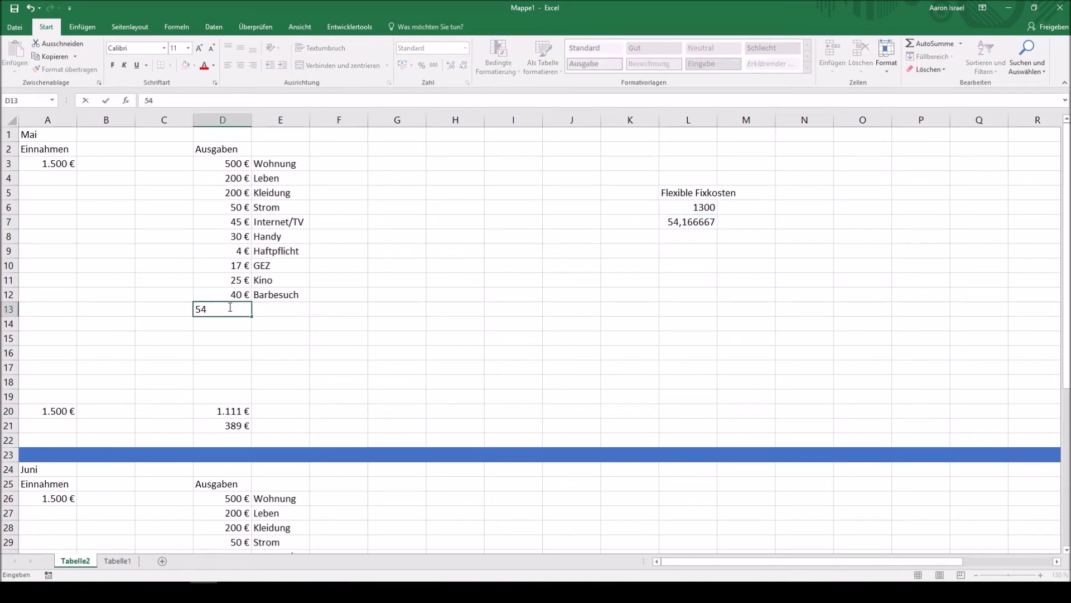
key("Tab")
type("Fl")
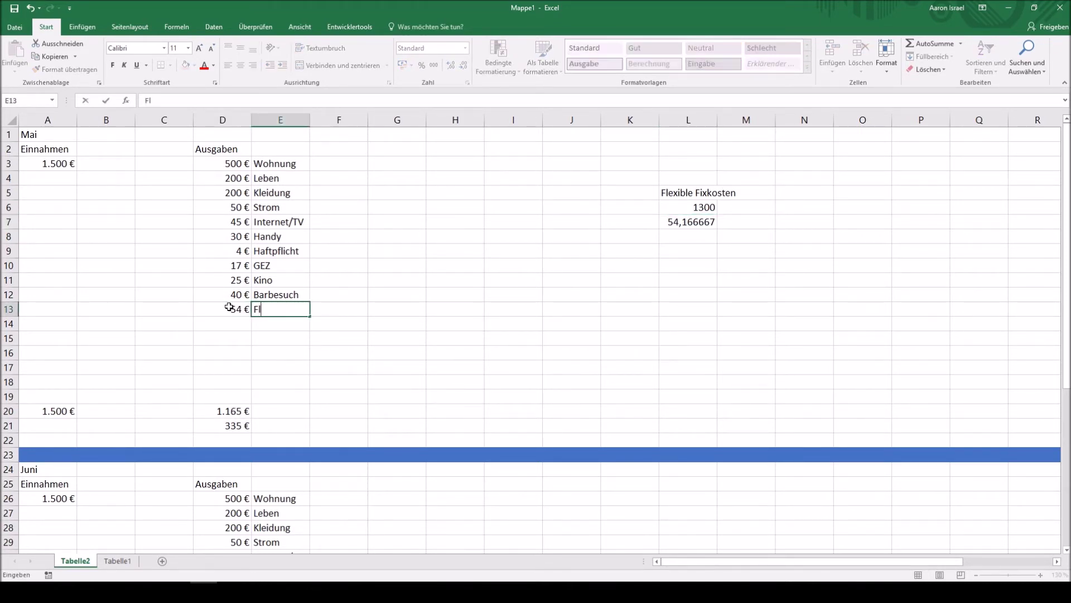
type("exible Fixkosten")
key("Return")
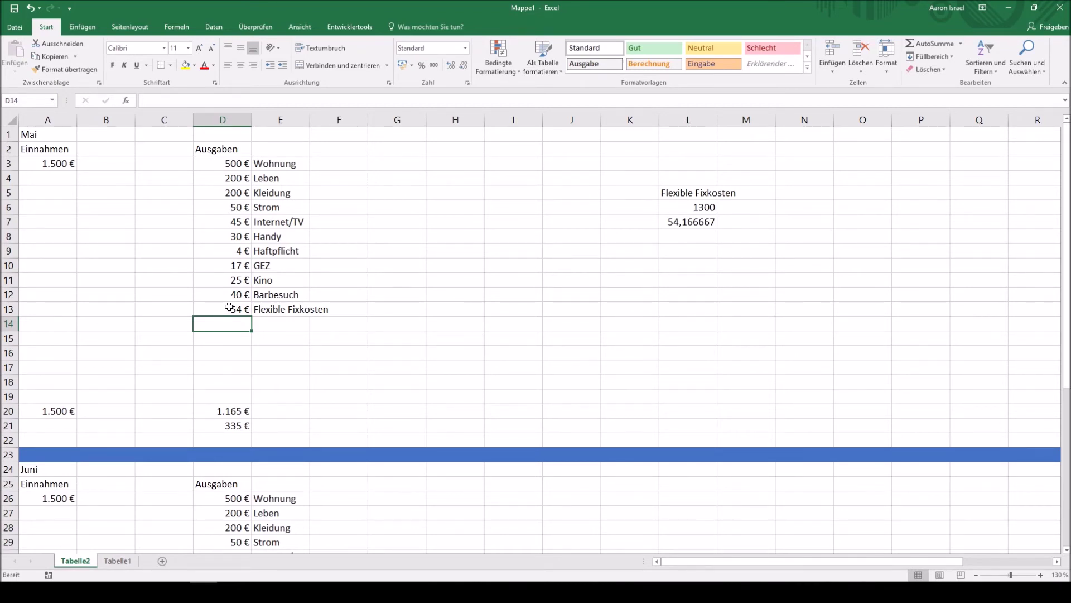
Add an expense of 35 € labelled Uni Gebühren to the Mai block in D14:E14.
type("25€")
key("Tab")
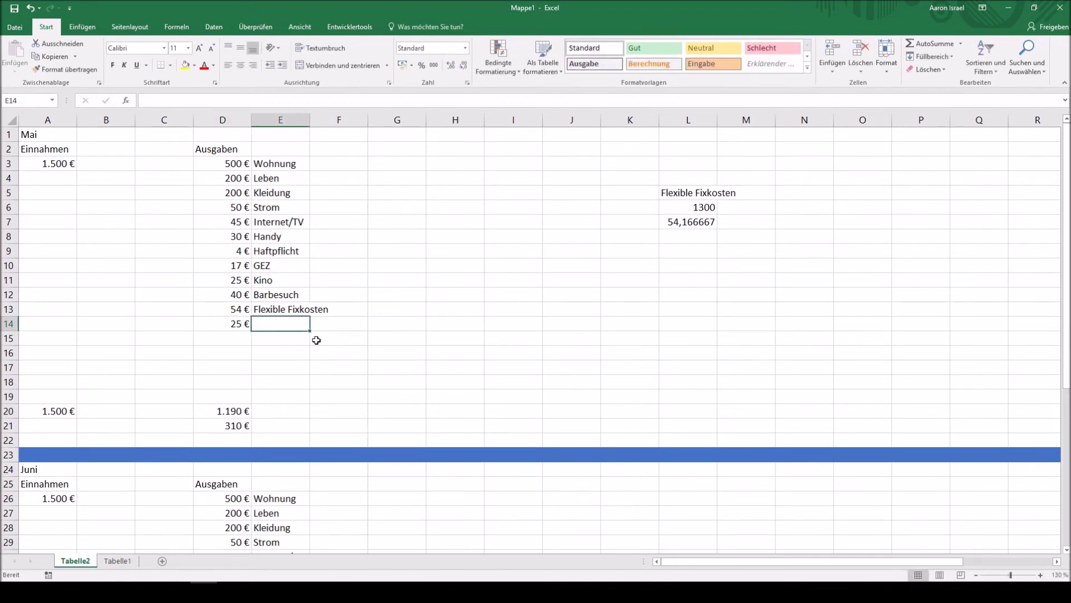
left_click(239, 327)
type("35")
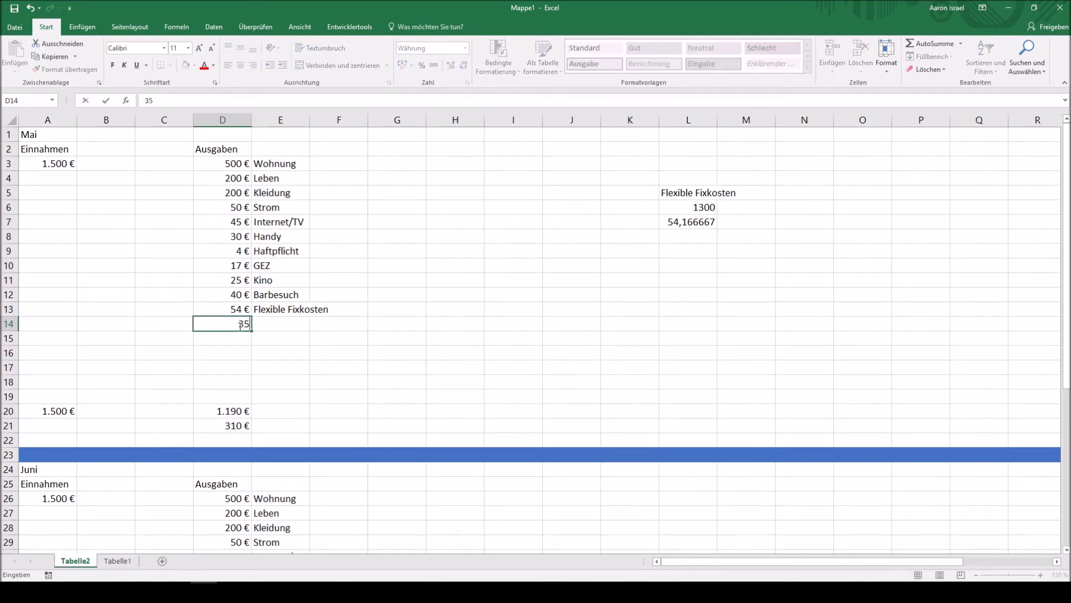
key("Tab")
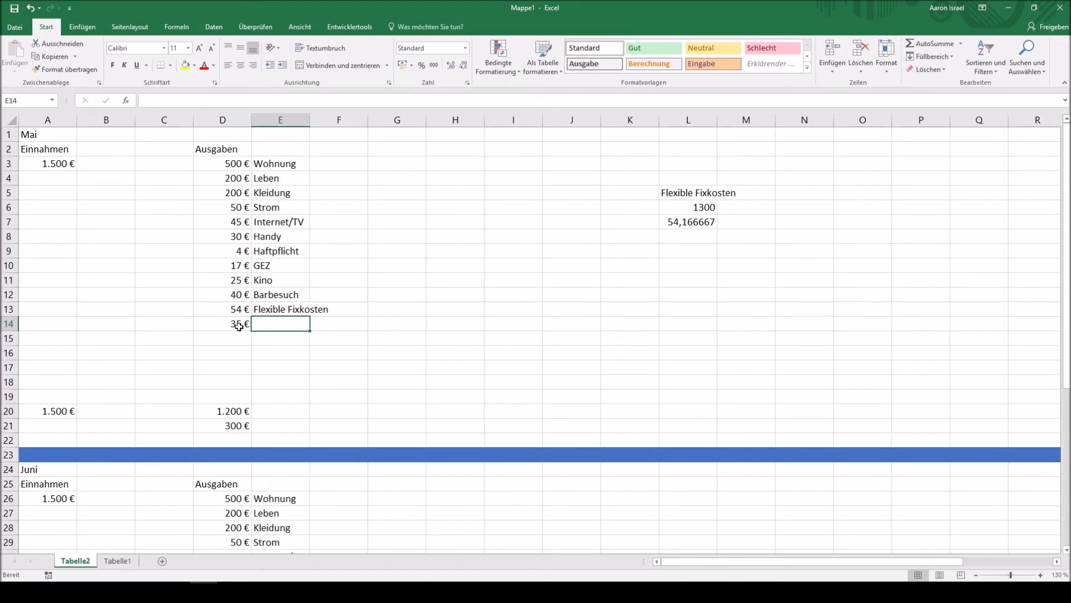
type("Uni Gebühren")
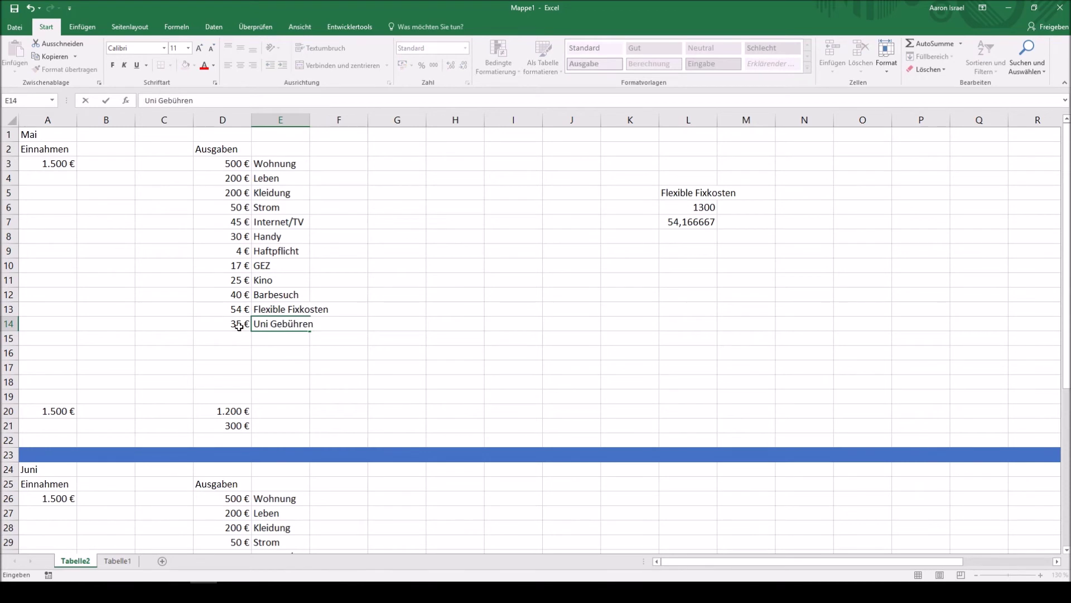
key("Return")
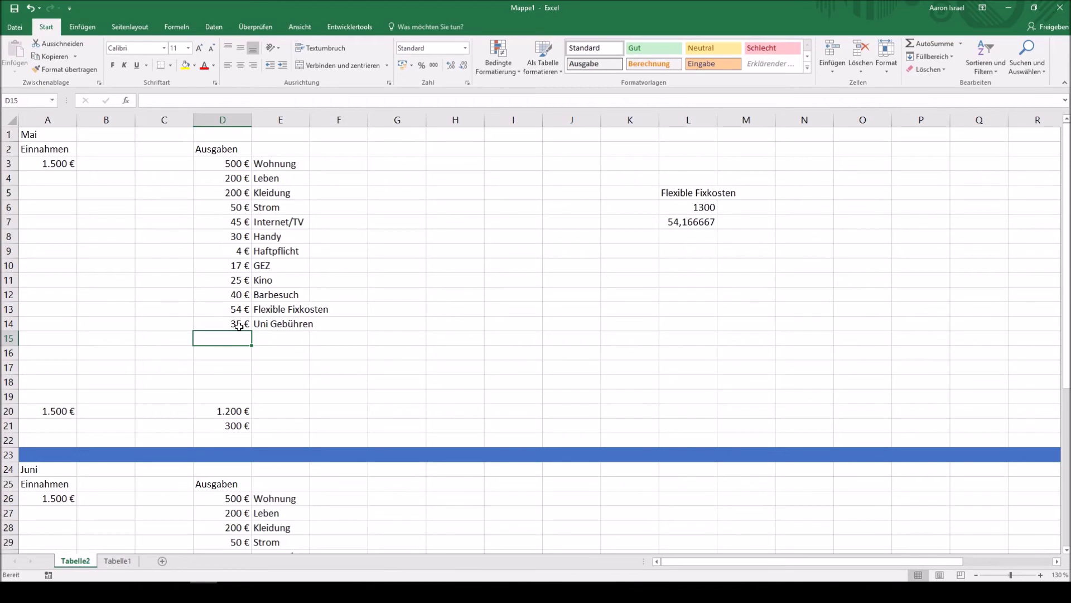
left_click(227, 423)
left_click(275, 424)
left_click(244, 424)
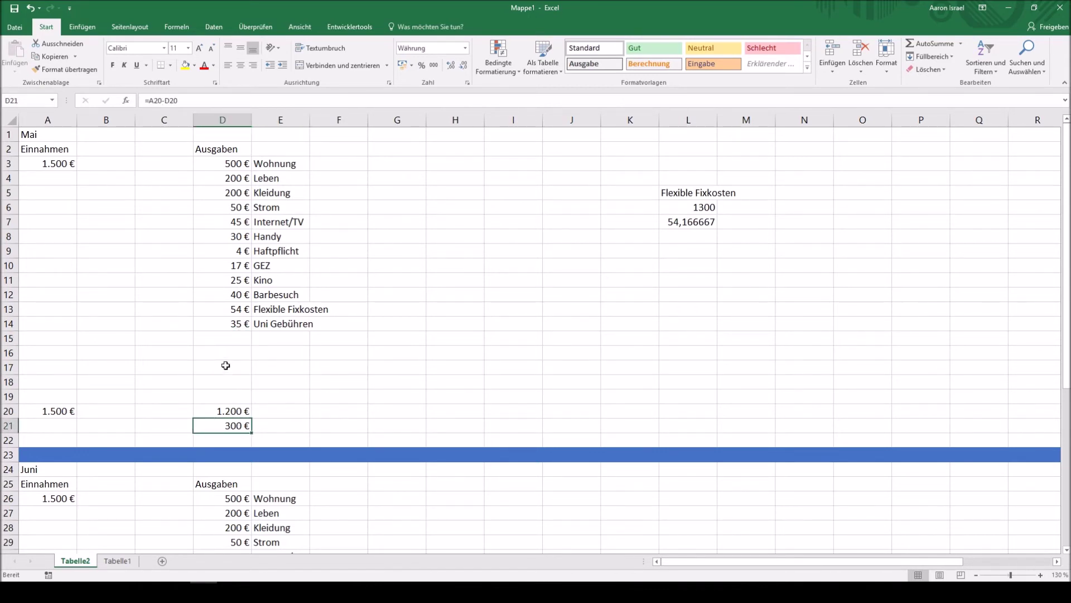
Delete the Kino and Barbesuch expenses in D34:E35 of the Juni block.
scroll(211, 351, "down", 4)
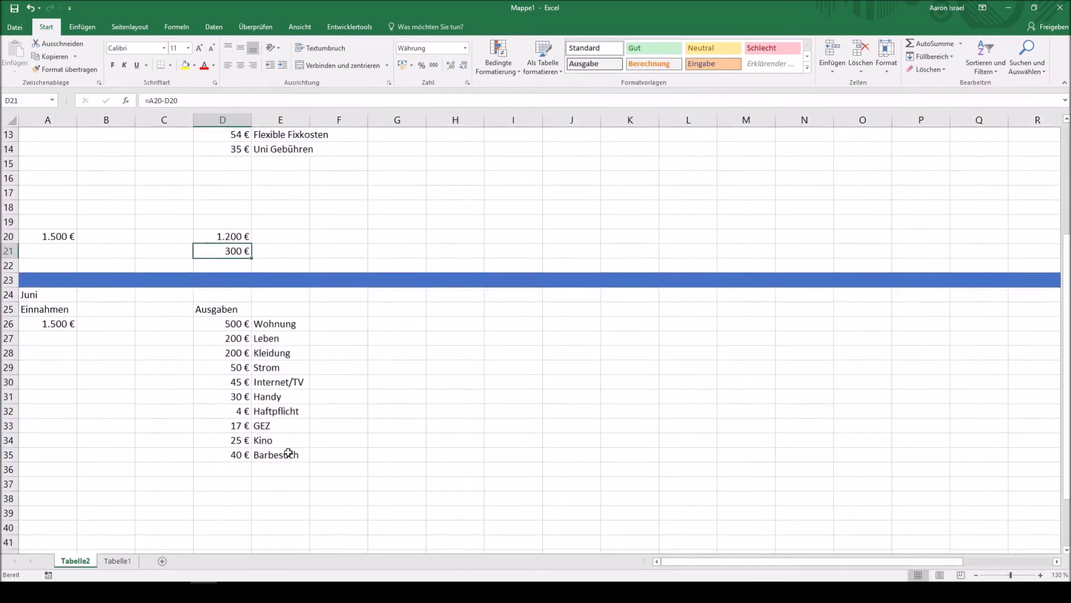
left_click_drag(241, 440, 302, 456)
key("Delete")
Copy the Flexible Fixkosten and Uni Gebühren entries from D13:E14 into the Juni block starting at D34.
scroll(323, 192, "up", 1)
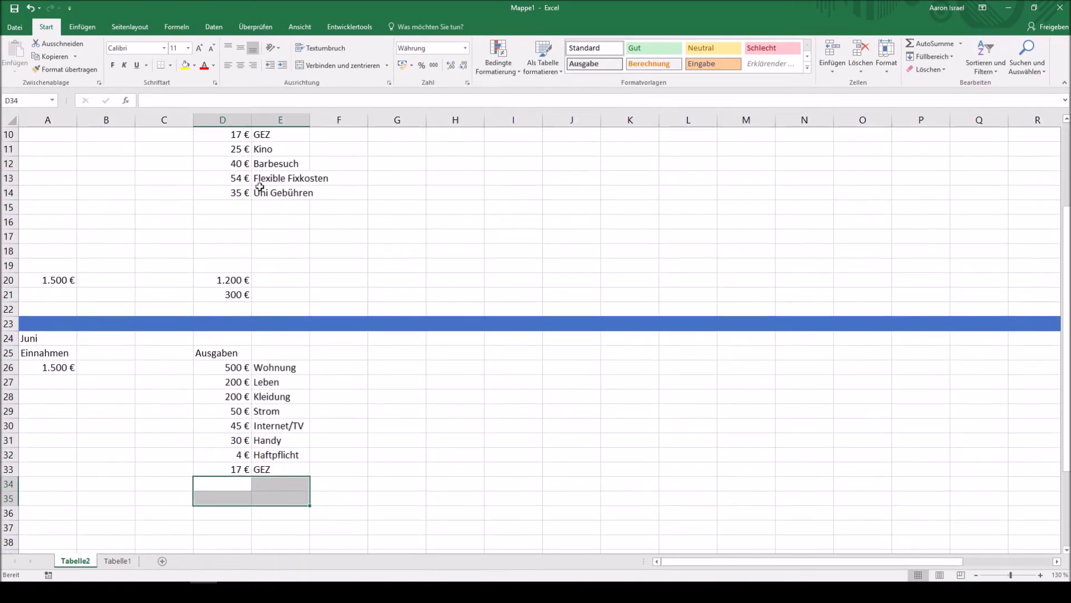
left_click_drag(228, 178, 284, 193)
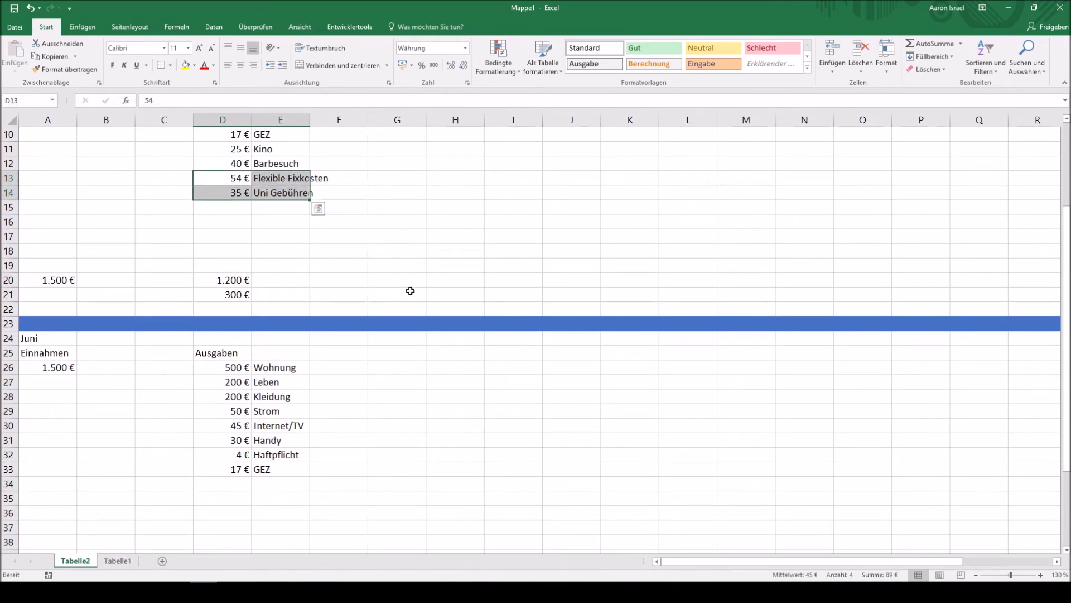
key("ctrl+c")
left_click(229, 483)
key("ctrl+v")
scroll(331, 394, "down", 3)
left_click(222, 393)
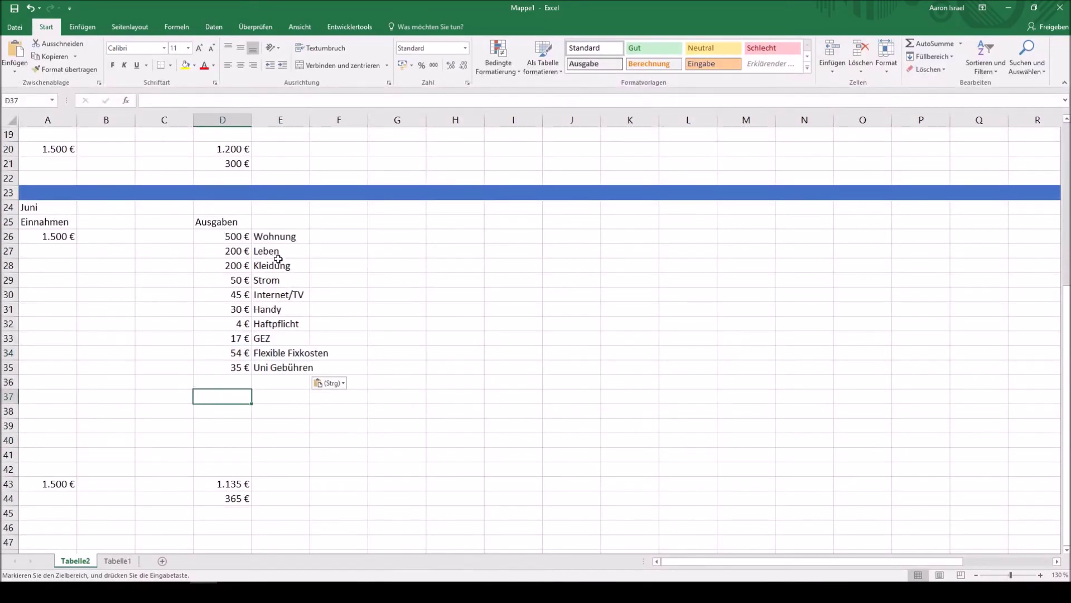
left_click(228, 265)
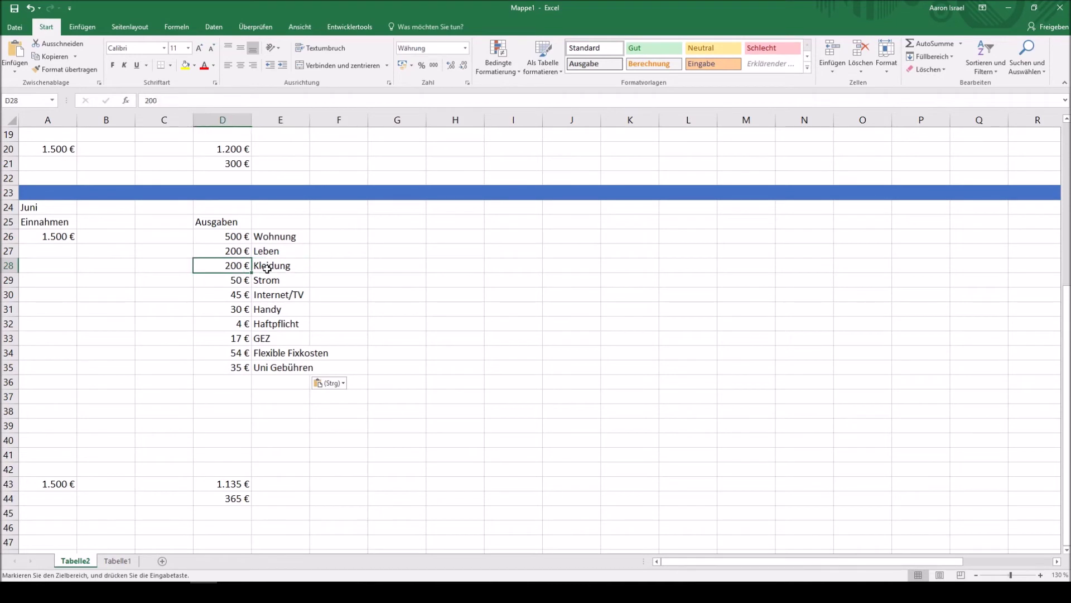
left_click(234, 497)
left_click(245, 384)
left_click_drag(244, 385, 311, 442)
left_click(246, 499)
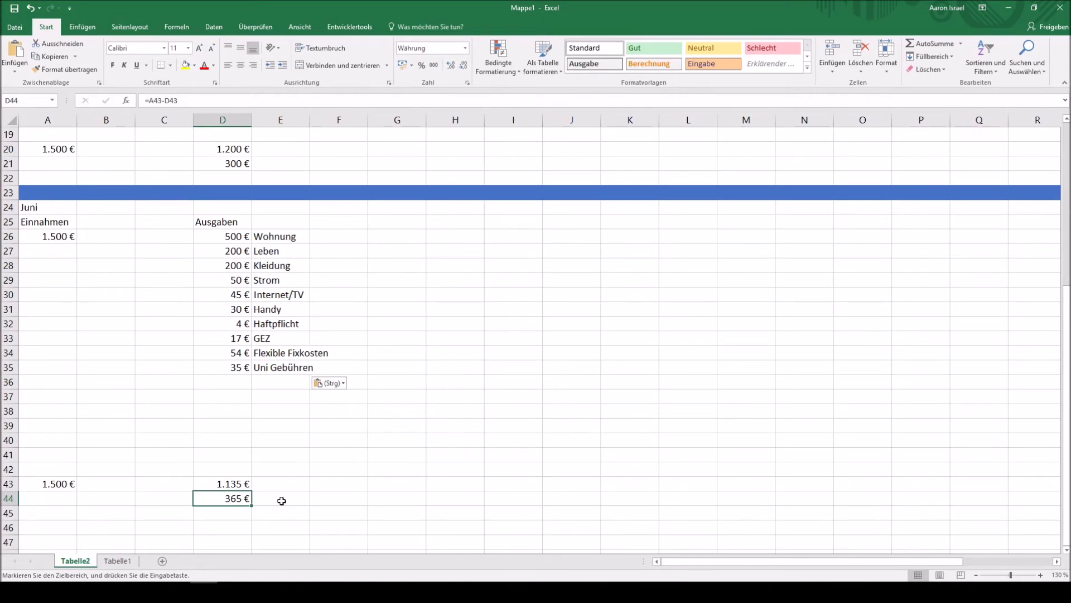
Add an expense of 100 € labelled Investieren to the Juni block in D36:E36.
left_click(240, 393)
left_click(229, 383)
type("100")
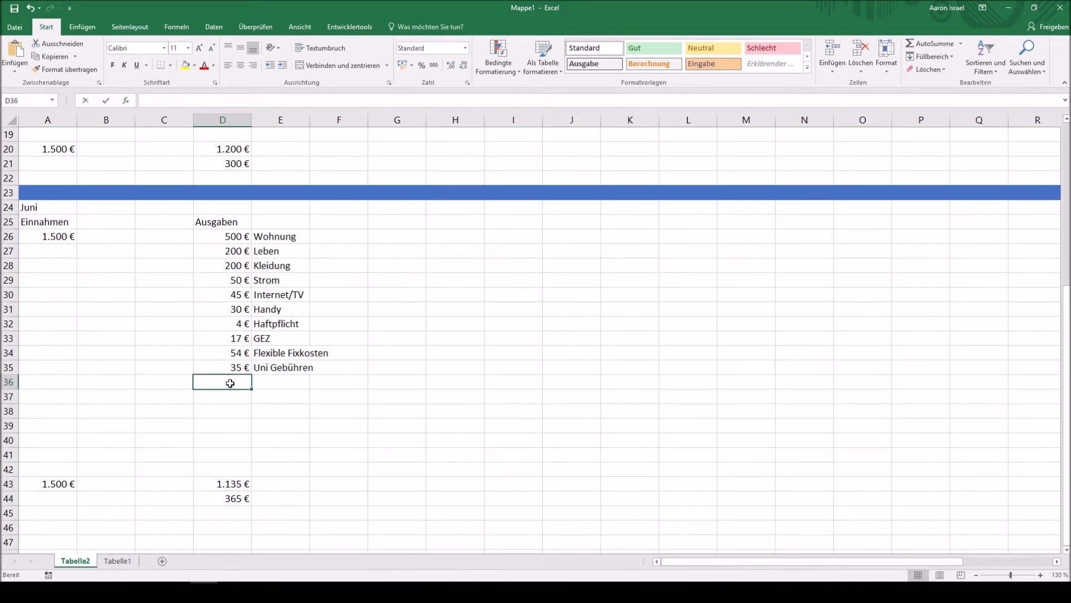
key("Tab")
type("Investieren")
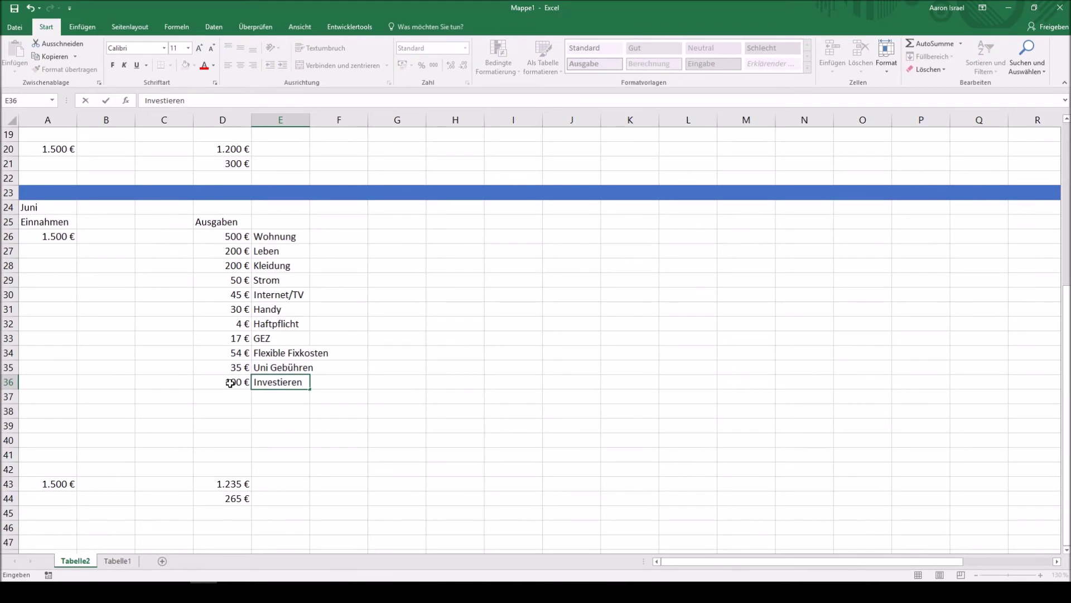
key("Return")
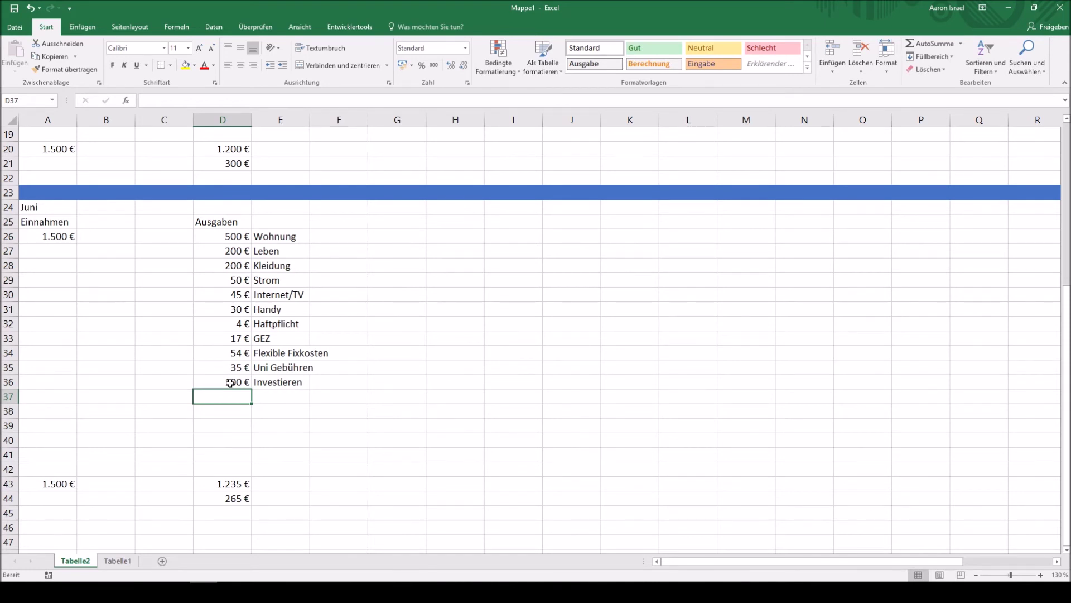
left_click(239, 496)
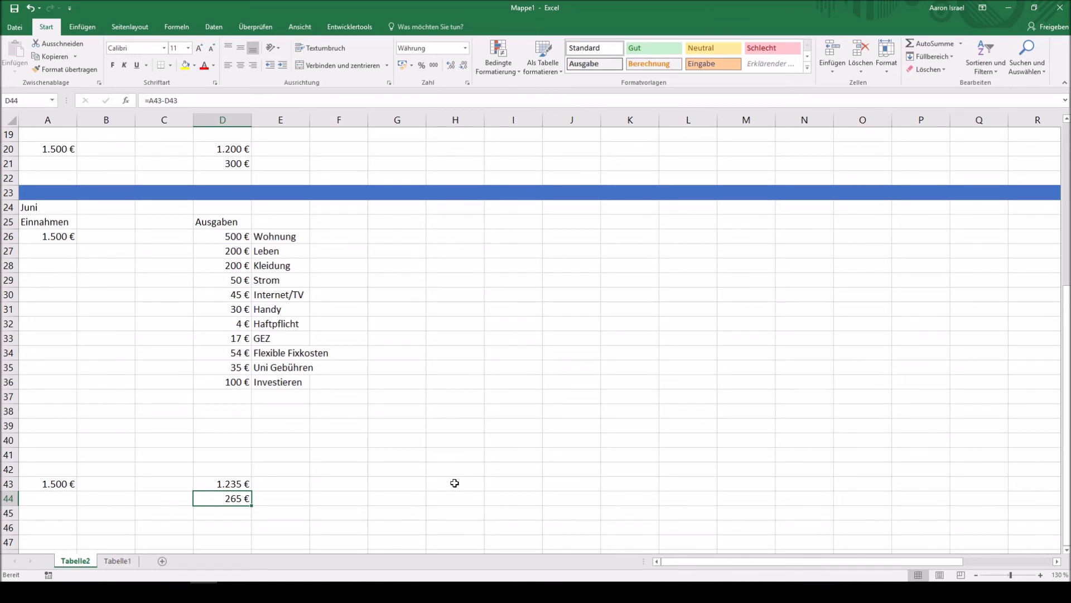
left_click(232, 386)
left_click(232, 504)
scroll(514, 477, "up", 6)
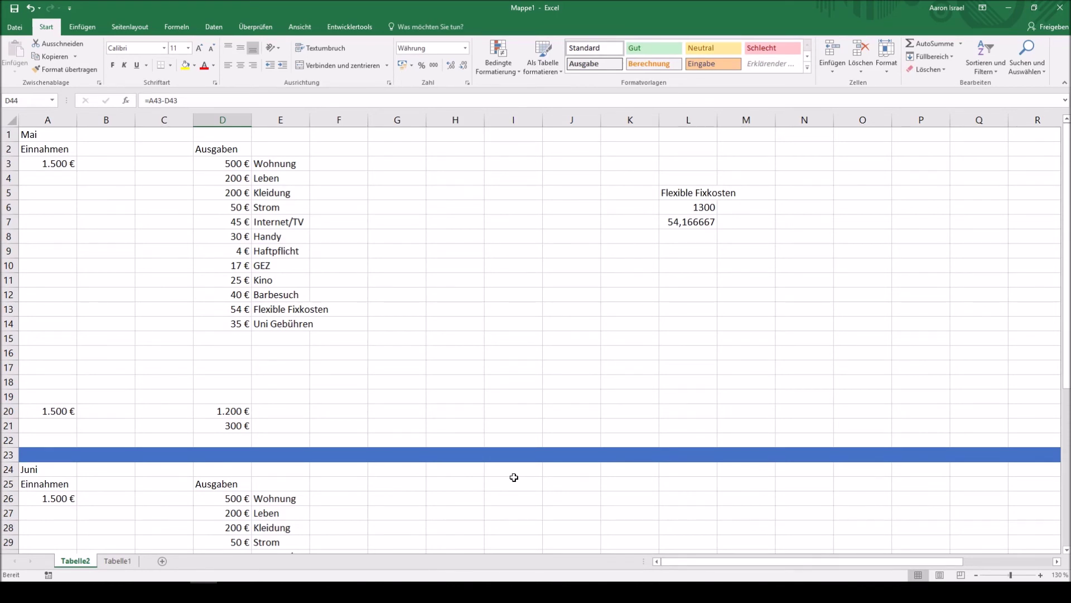
Enter comparison amounts of 215 for Wohnung in G3 and 100 for Leben in G4 of the Mai block.
left_click(384, 176)
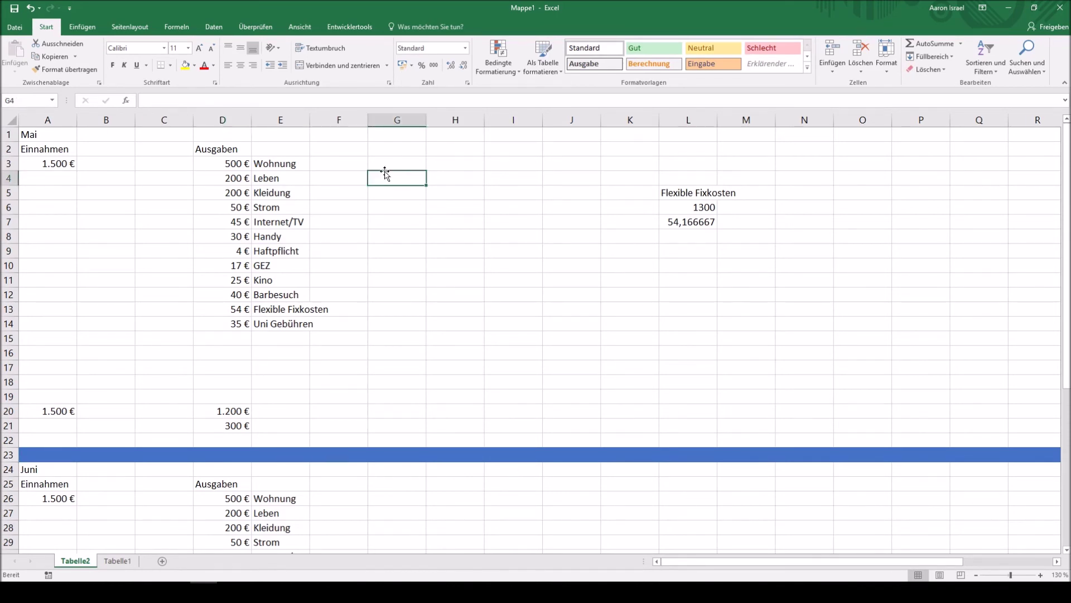
left_click(396, 160)
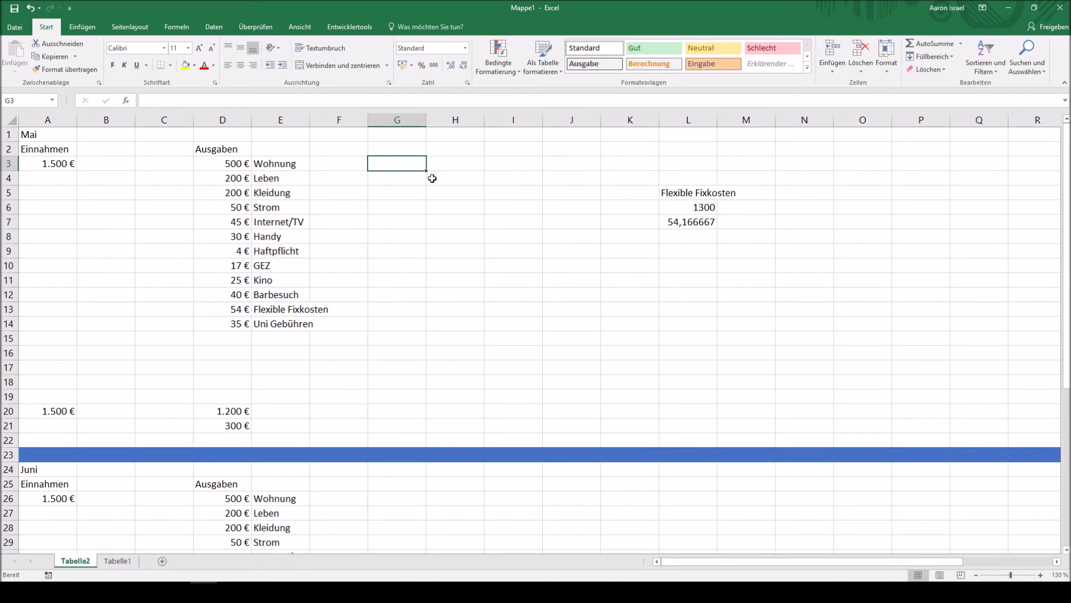
type("215")
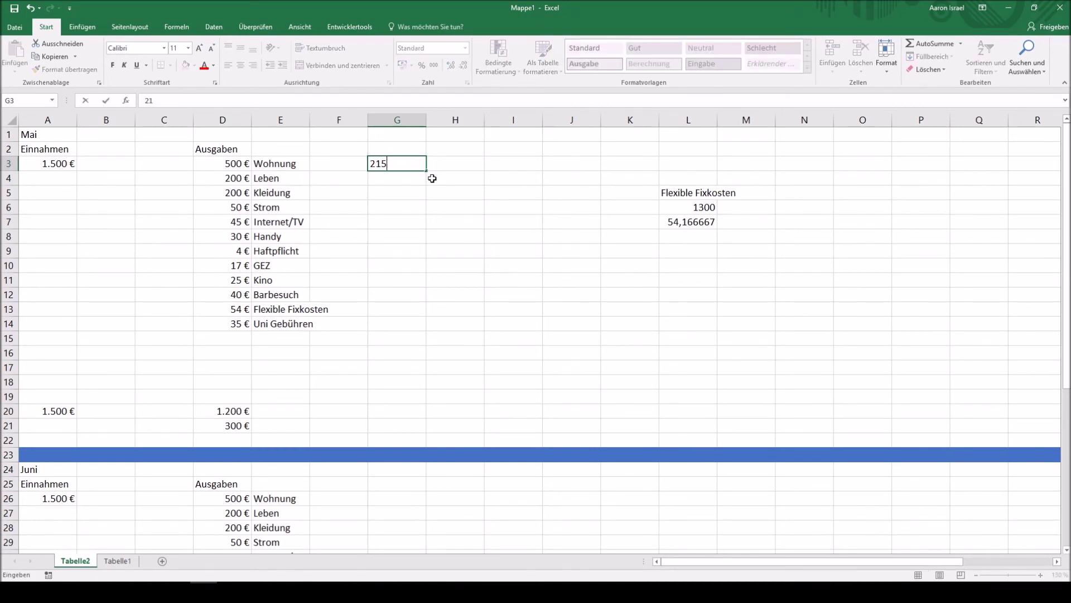
key("Return")
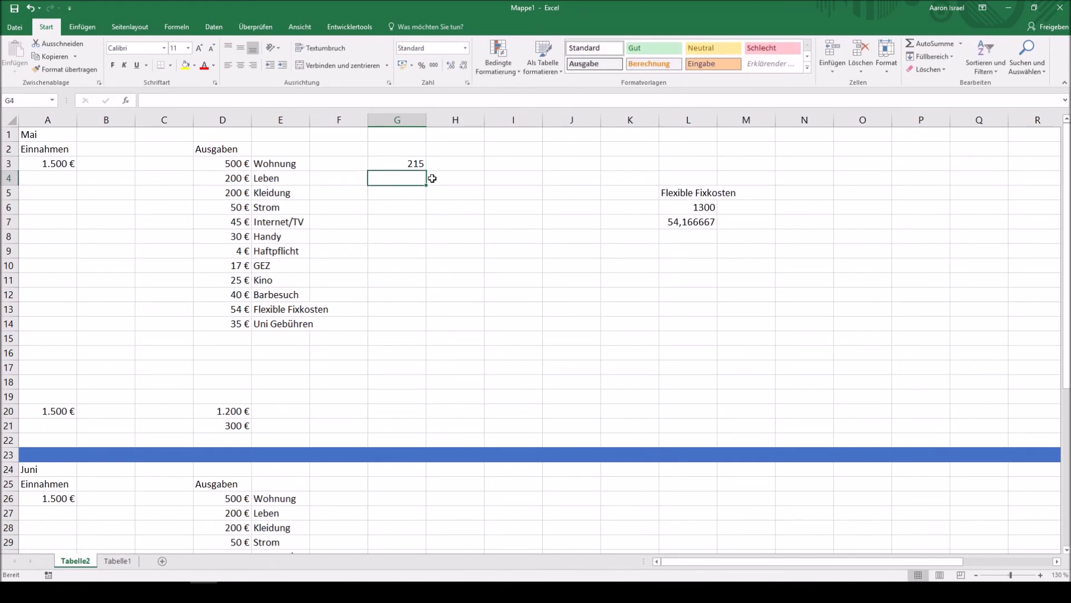
type("100")
key("Return")
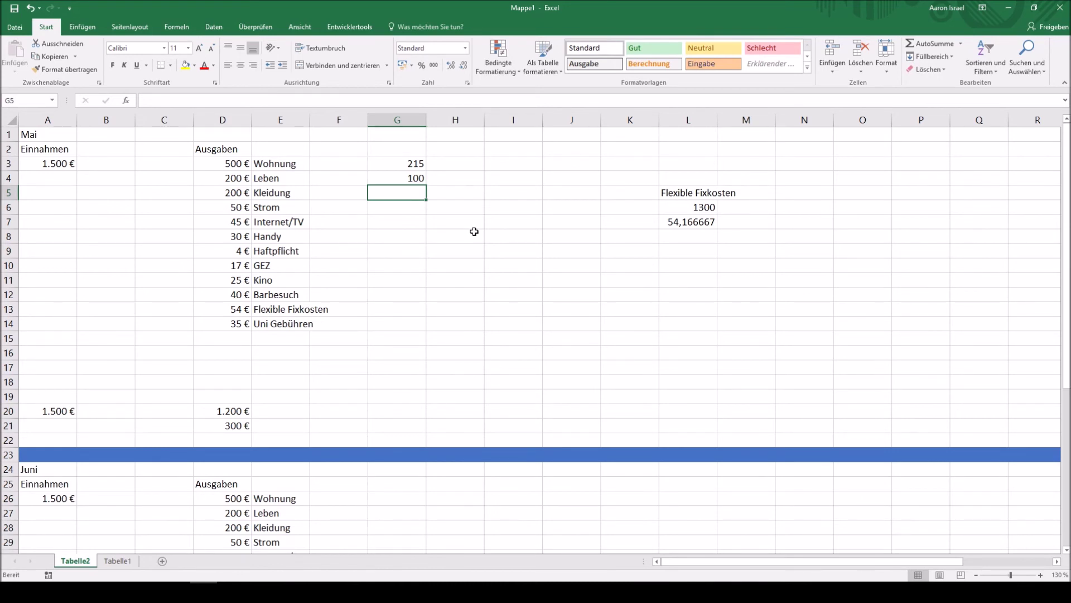
Enter the amounts 22,5, 12,5, 4 and 3,5 in G6:G9 beside Strom, Internet/TV, Handy and Haftpflicht.
left_click(223, 349)
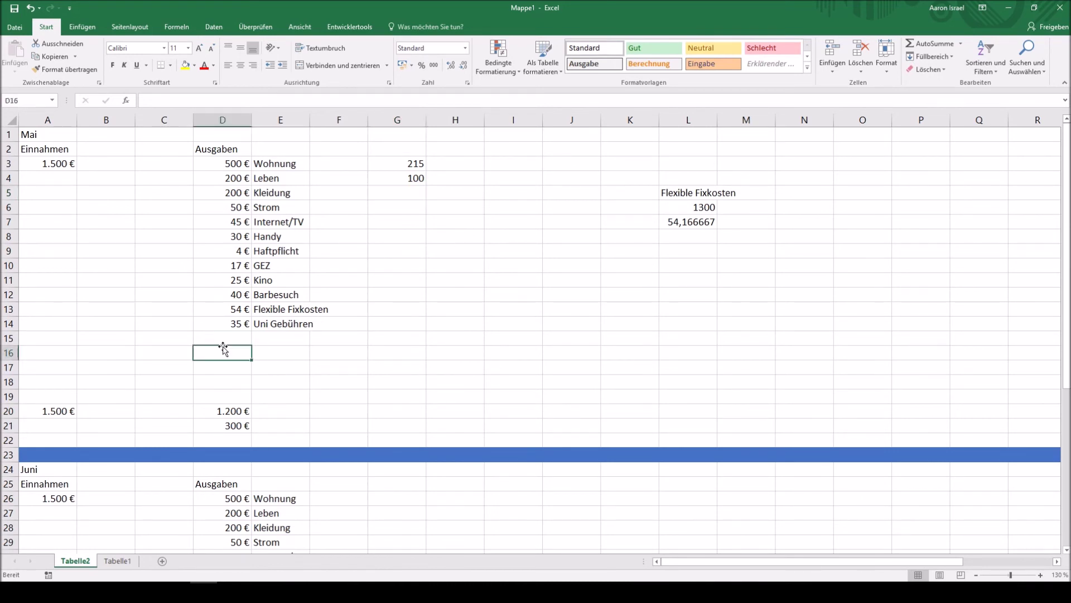
left_click(413, 189)
left_click(406, 205)
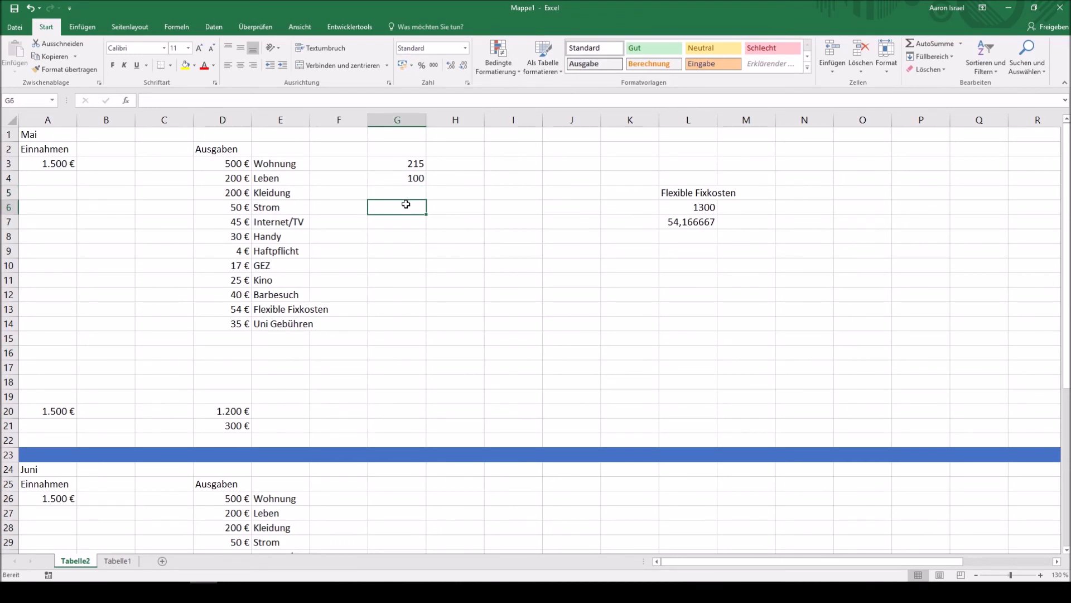
type("22,5")
key("Return")
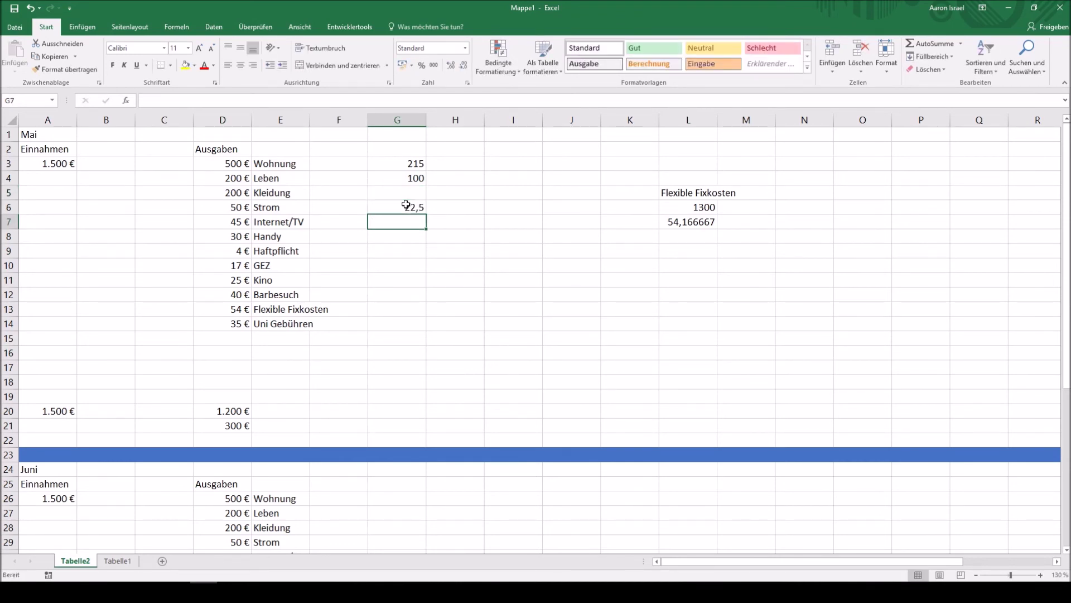
type("12,5")
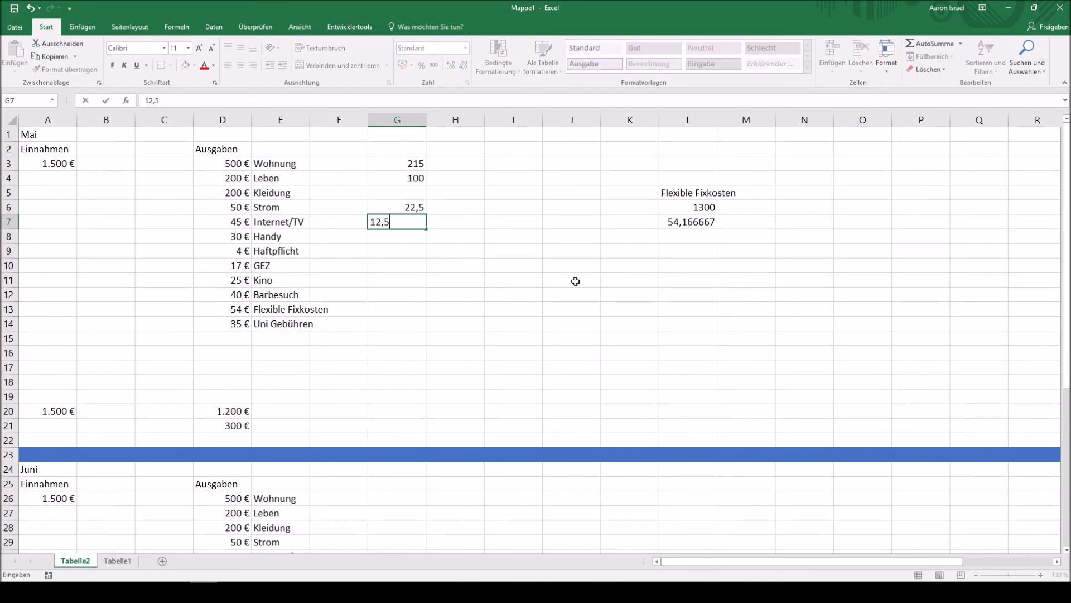
key("Return")
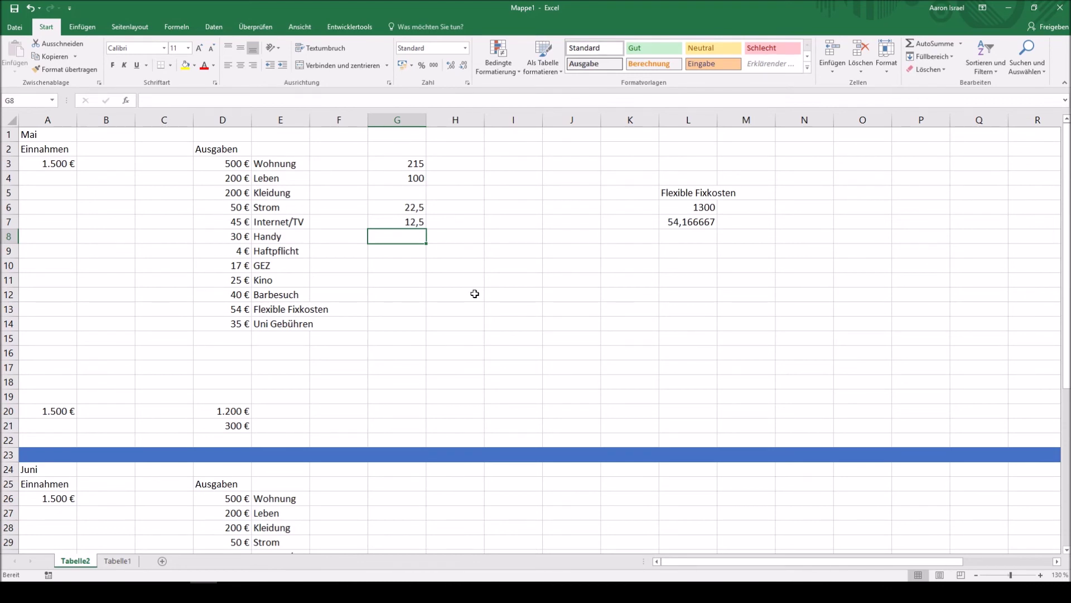
type("4")
key("Return")
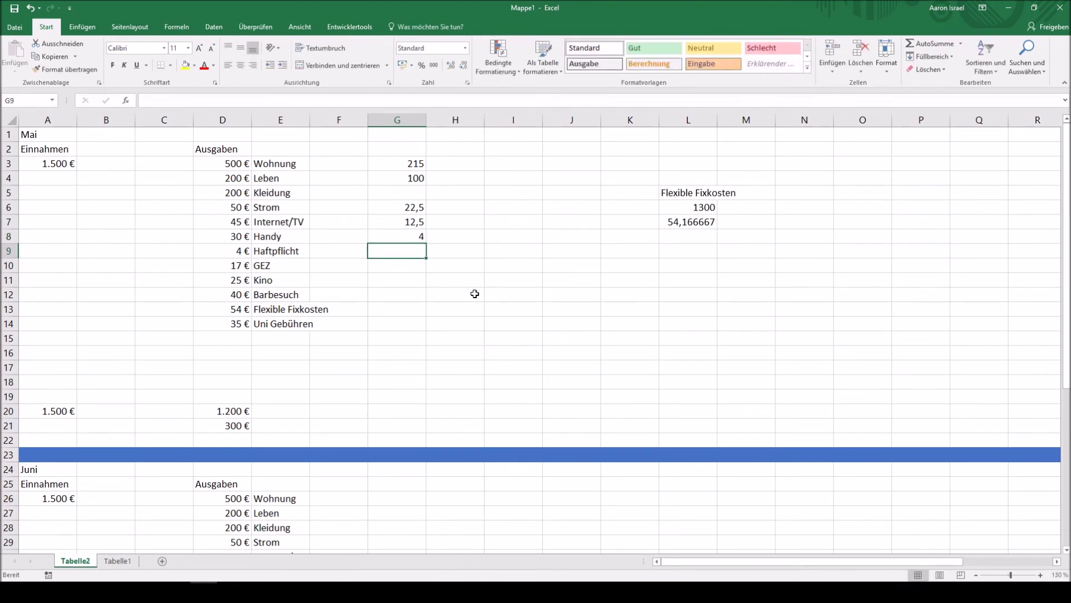
type("3,5")
key("Return")
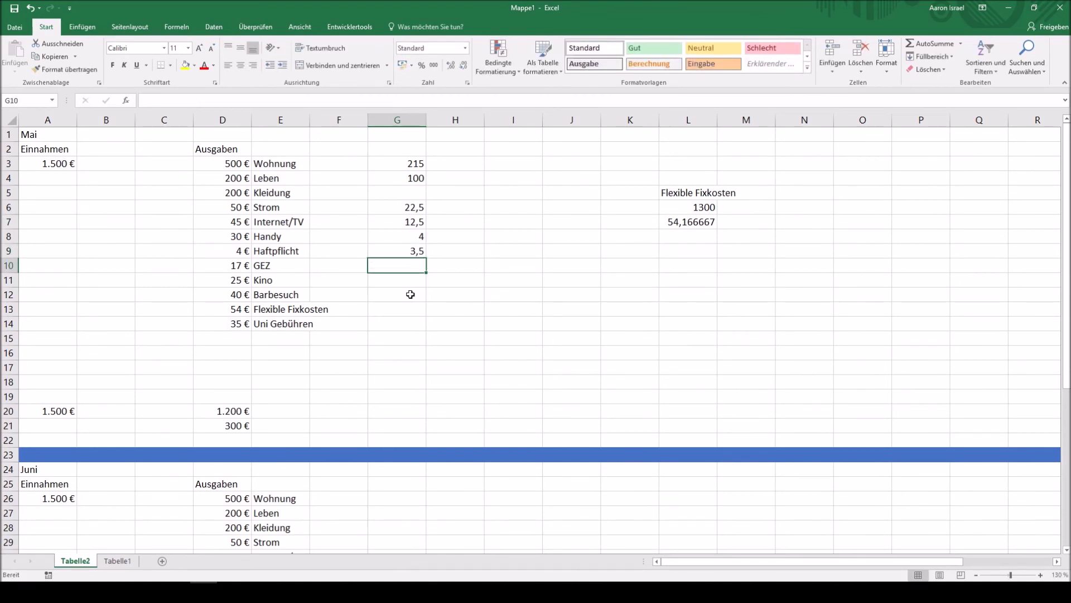
Enter 70 € in G13 beside the Flexible Fixkosten expense of the Mai block.
left_click(405, 309)
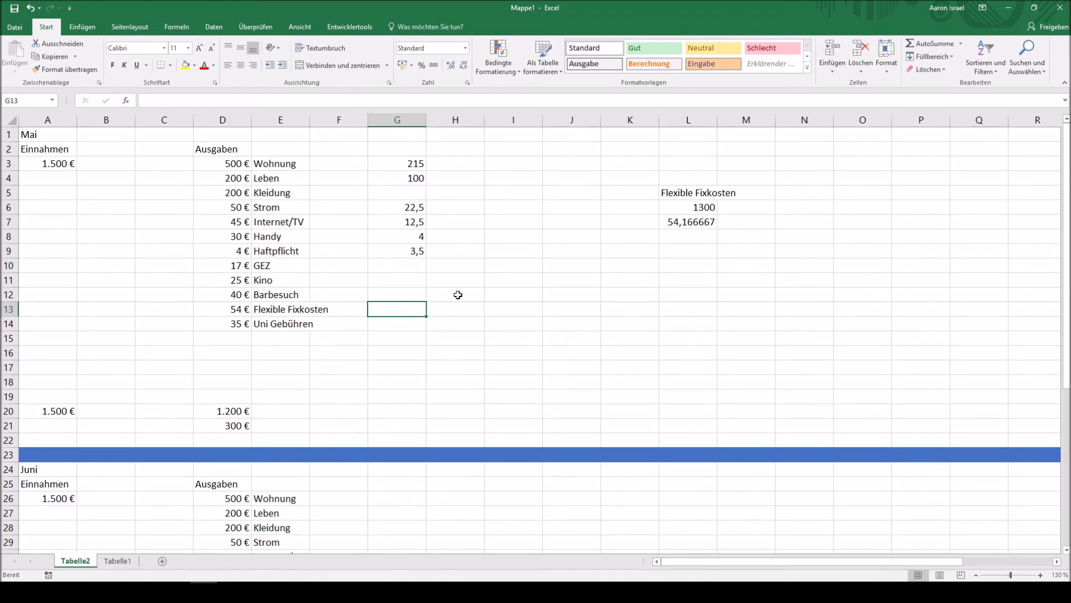
type("70€")
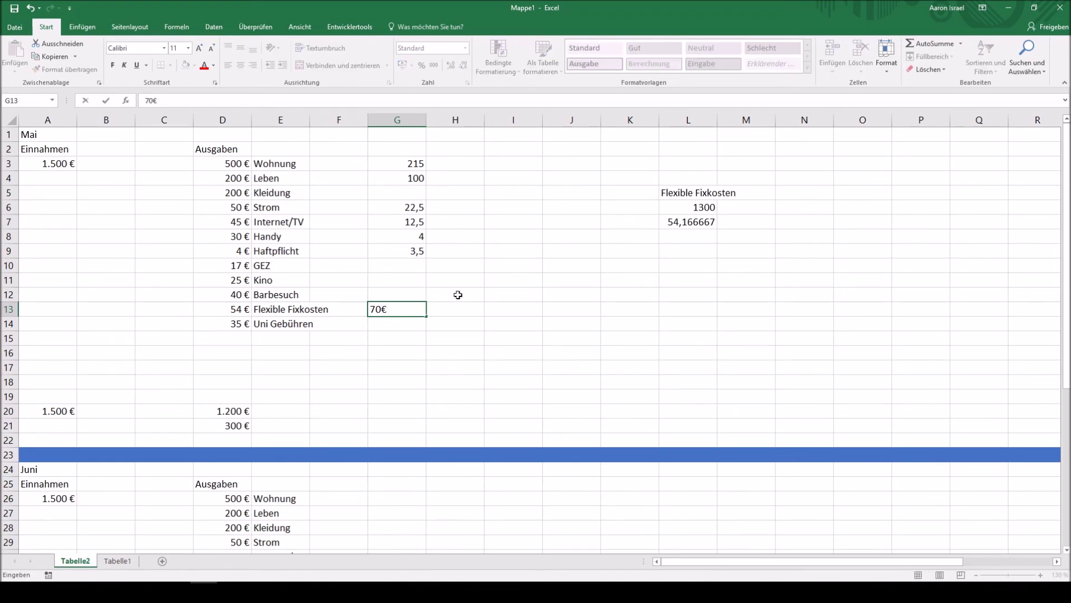
key("Return")
left_click(267, 326)
key("Up")
left_click(272, 333)
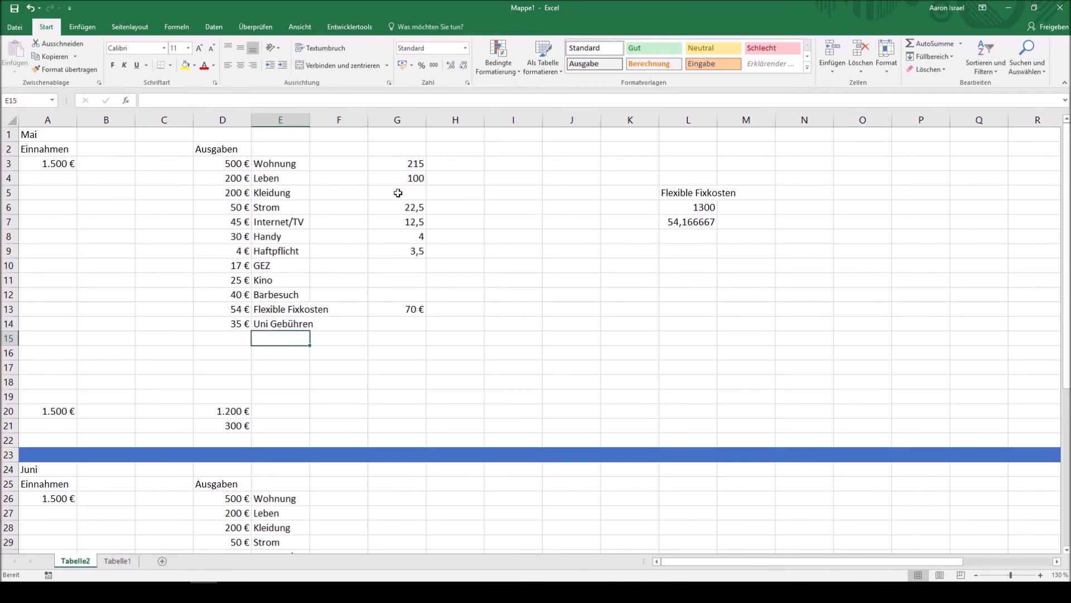
Total the column G amounts in G20 with a SUMME formula over G2:G15.
left_click(400, 407)
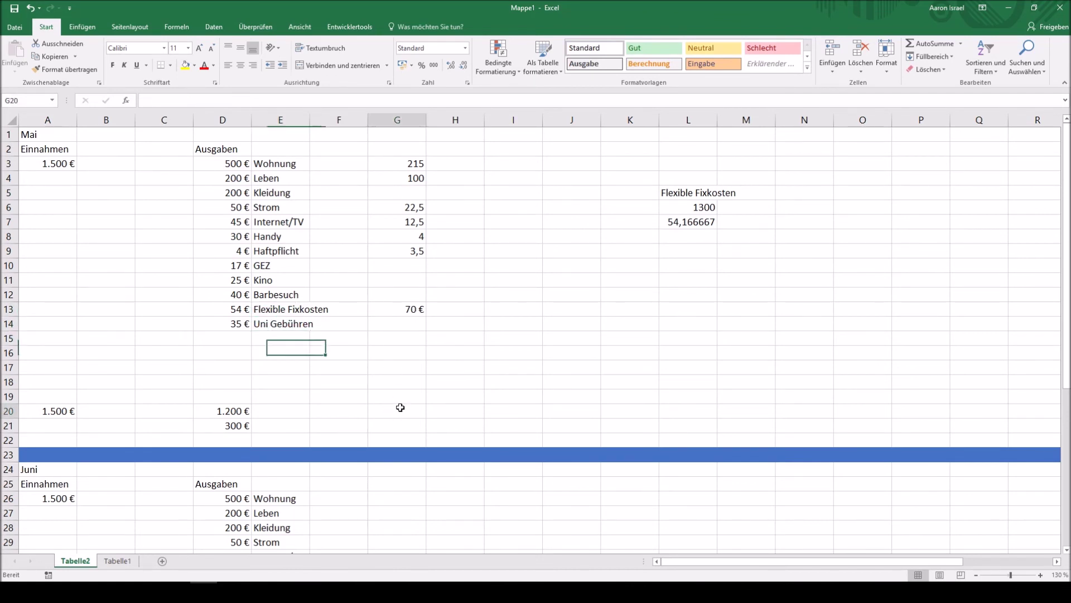
left_click(929, 43)
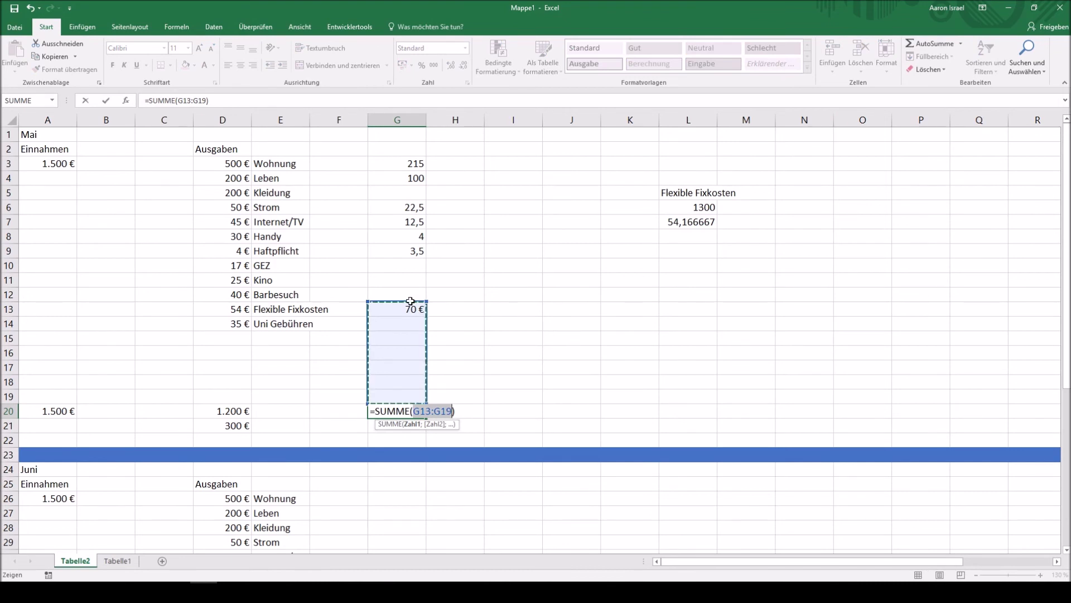
left_click_drag(411, 297, 409, 279)
left_click_drag(409, 280, 407, 150)
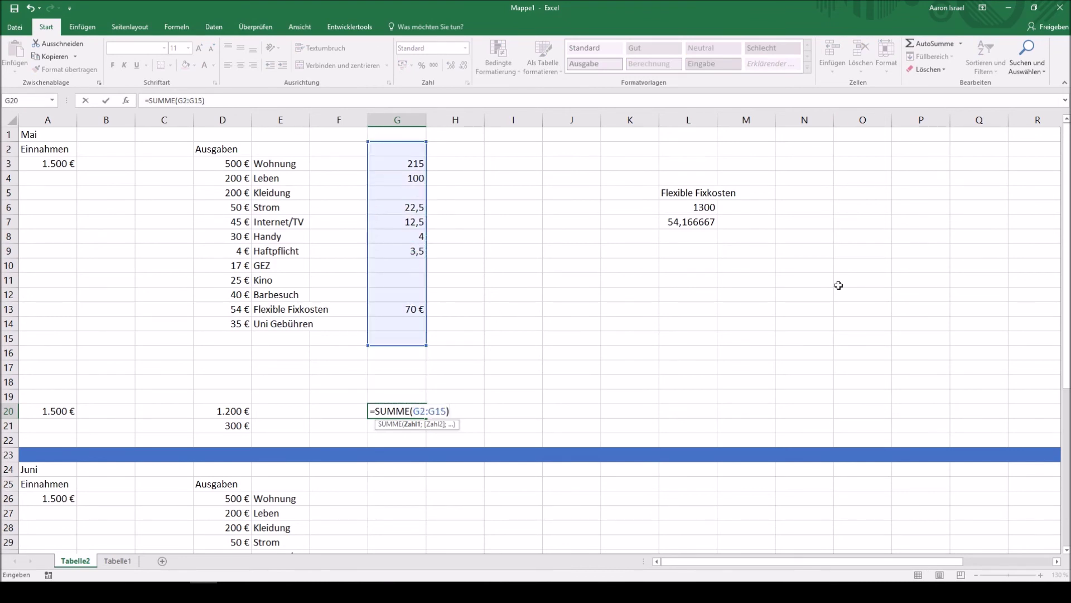
key("Return")
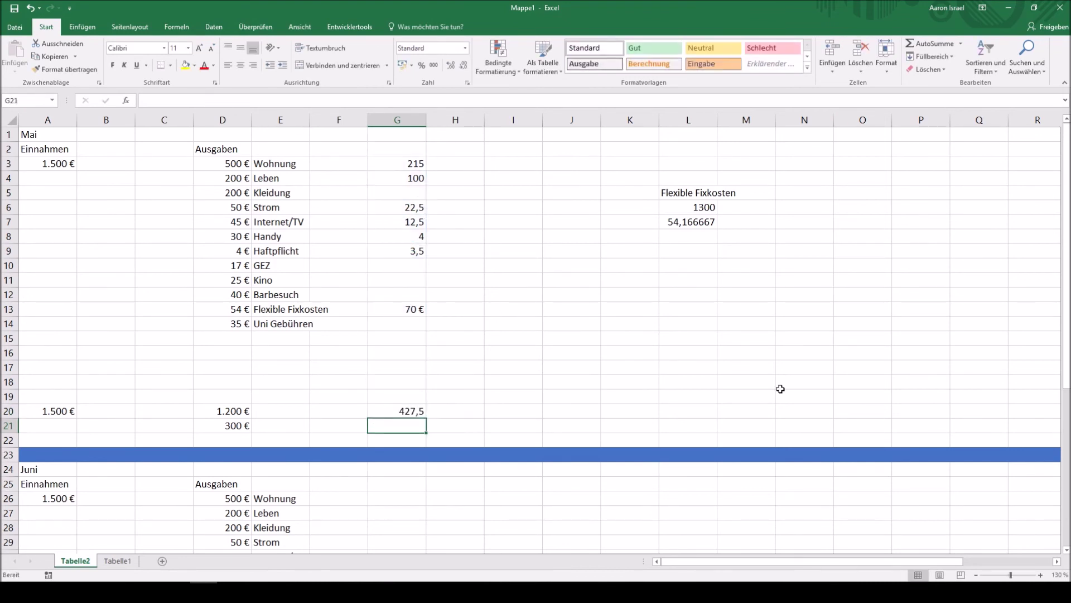